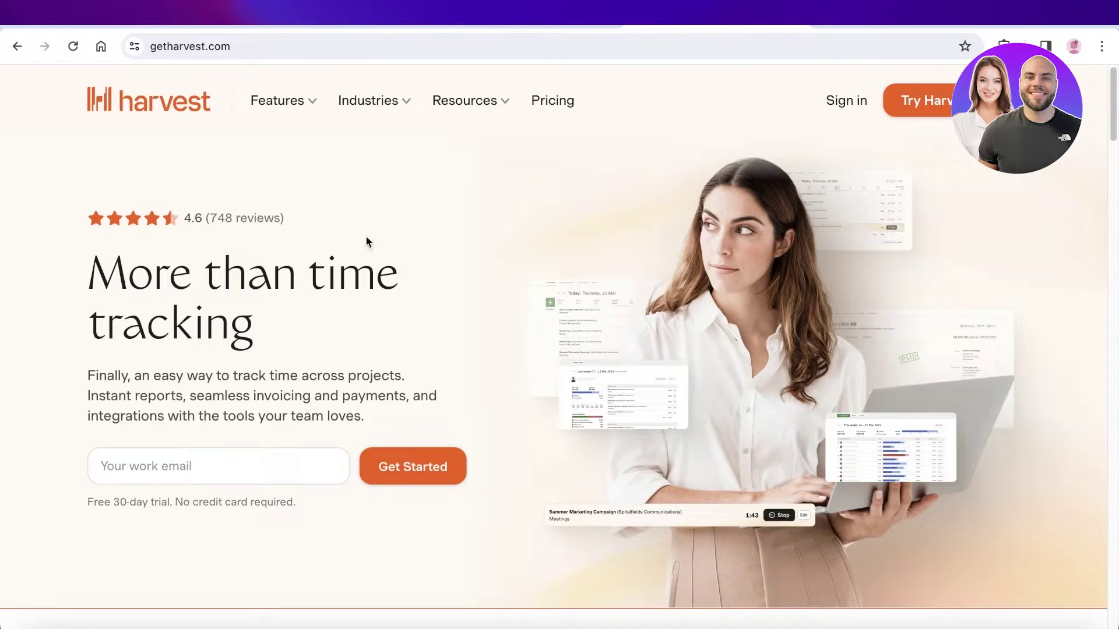
Start a Harvest free trial with the first Google account, naming the company Durden
{"action": "mouse_move", "coordinate": [289, 109]}
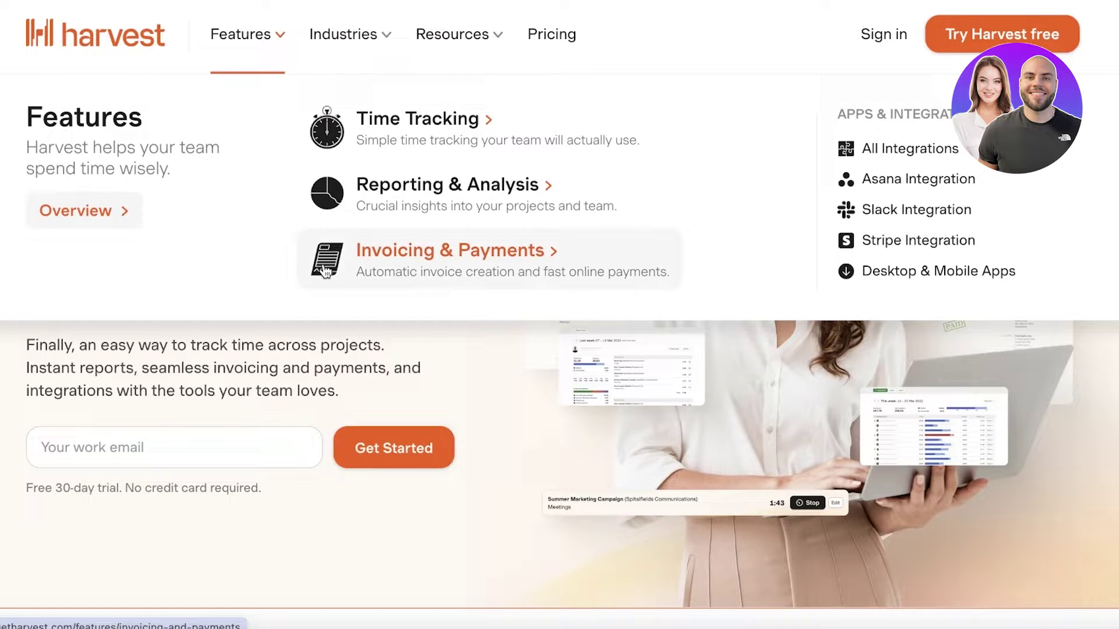
{"action": "scroll", "coordinate": [771, 467], "scroll_direction": "down", "scroll_amount": 6}
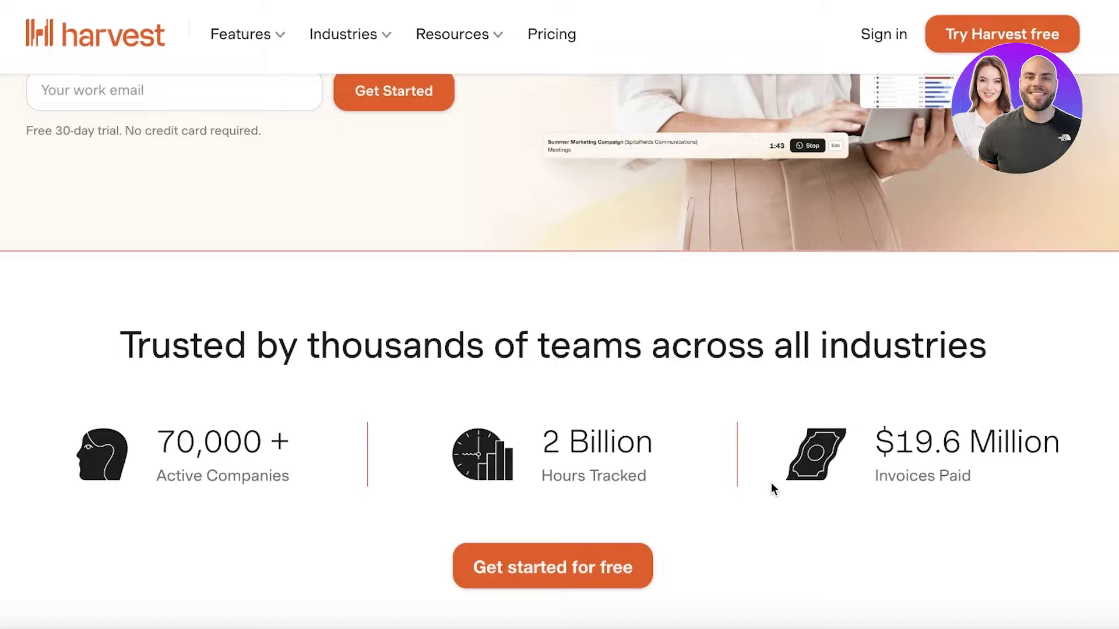
{"action": "scroll", "coordinate": [771, 483], "scroll_direction": "down", "scroll_amount": 8}
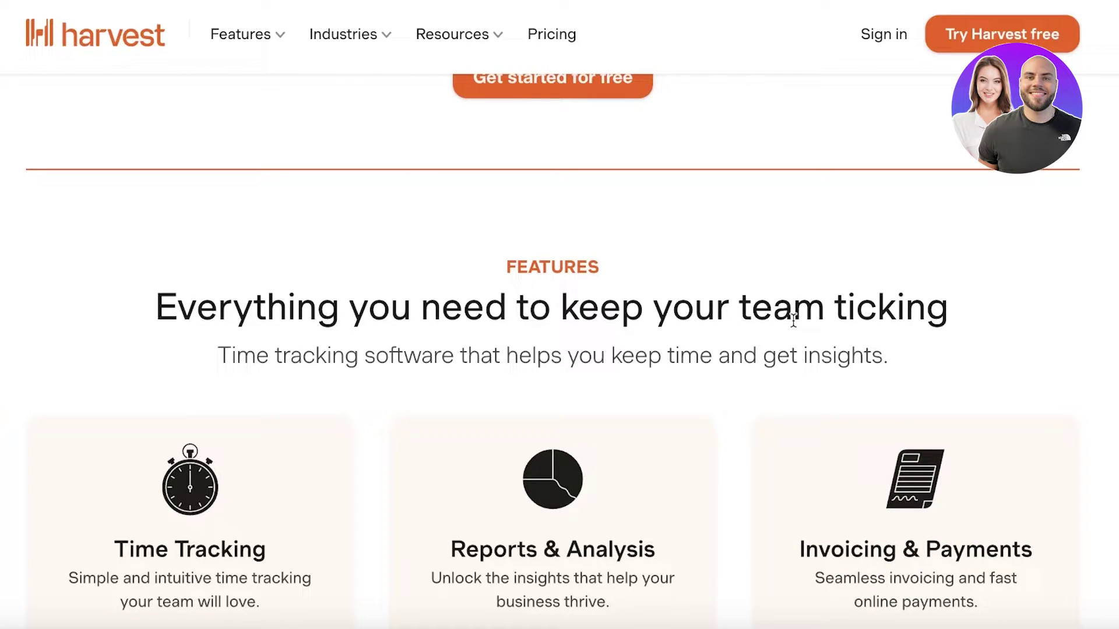
{"action": "scroll", "coordinate": [801, 333], "scroll_direction": "up", "scroll_amount": 15}
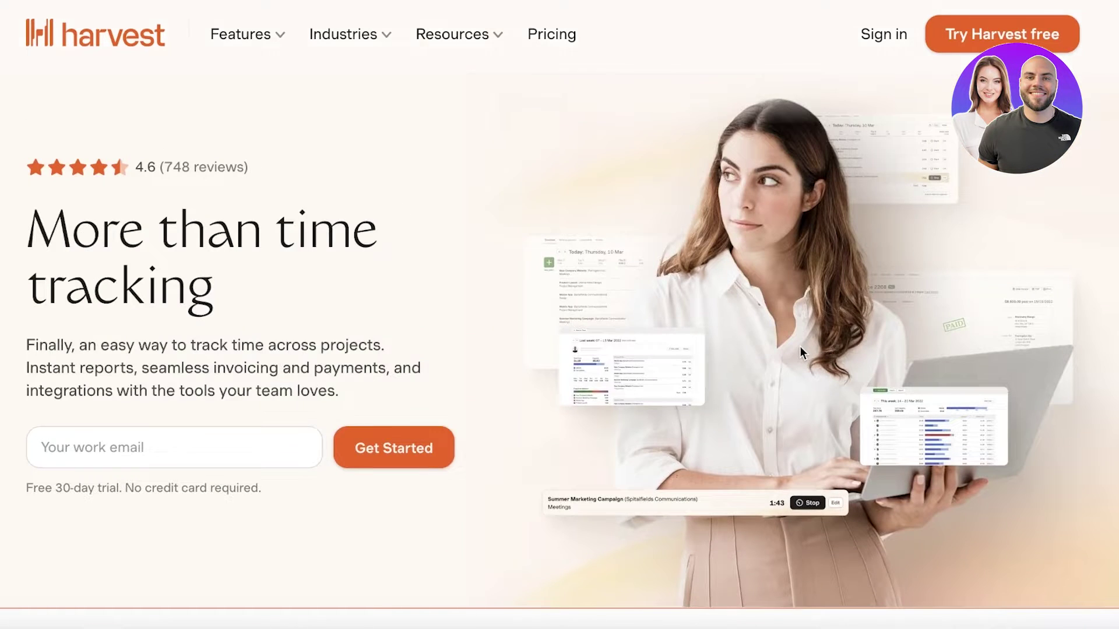
{"action": "left_click", "coordinate": [1010, 36]}
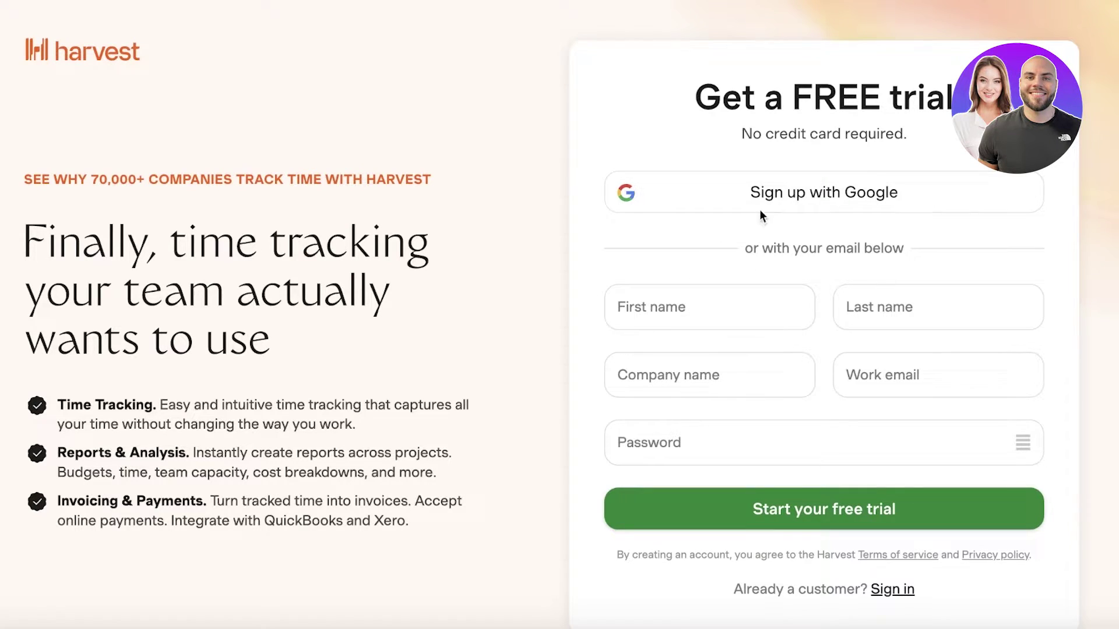
{"action": "left_click", "coordinate": [794, 192]}
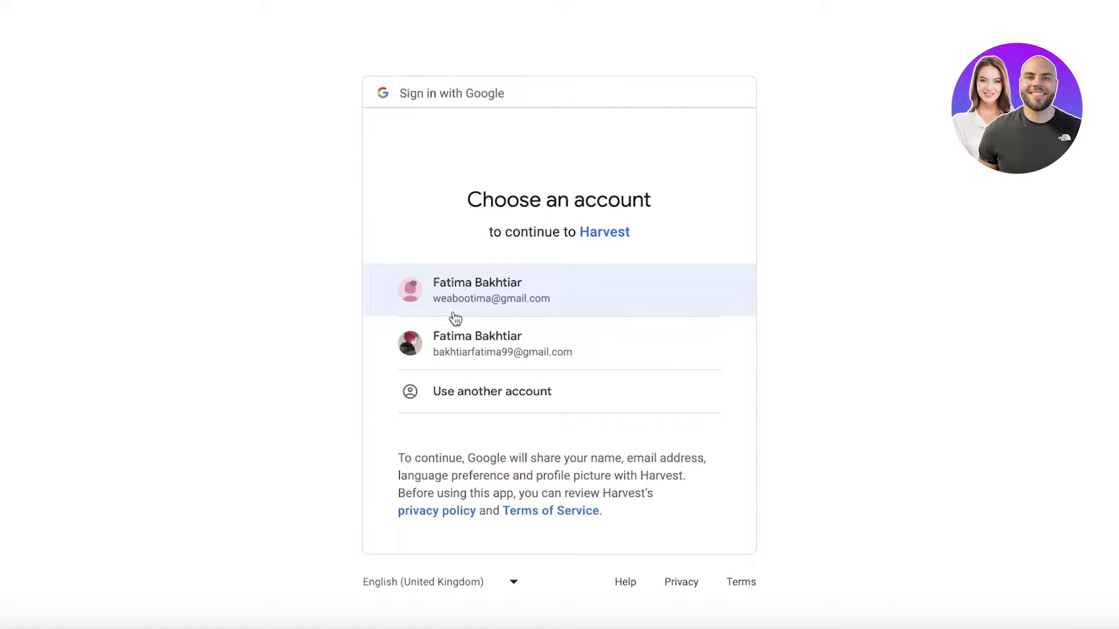
{"action": "left_click", "coordinate": [525, 271]}
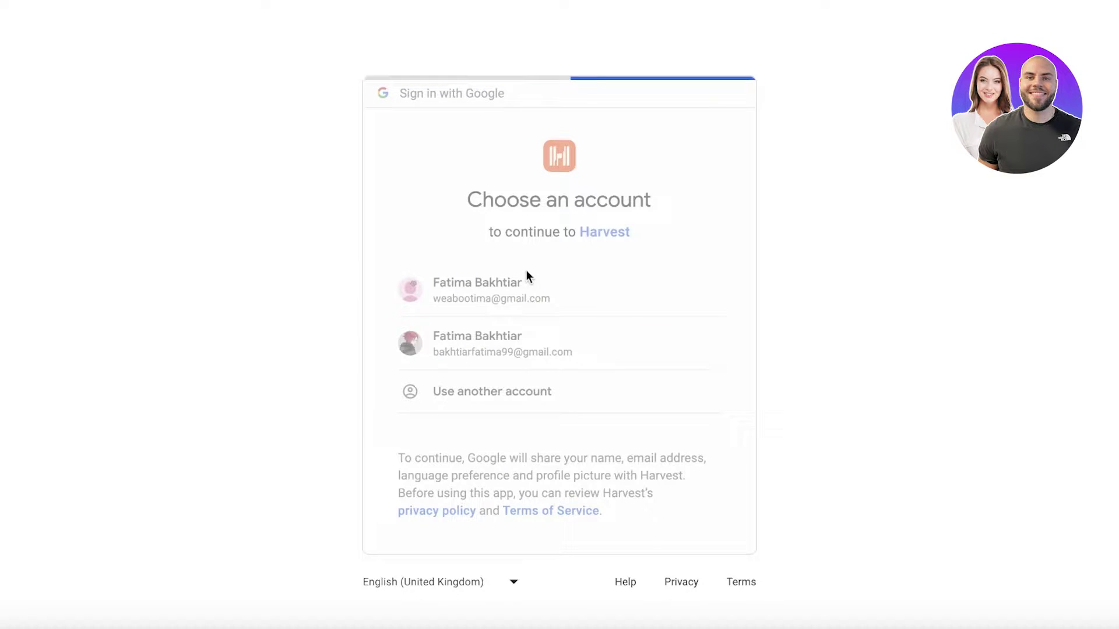
{"action": "left_click", "coordinate": [575, 434]}
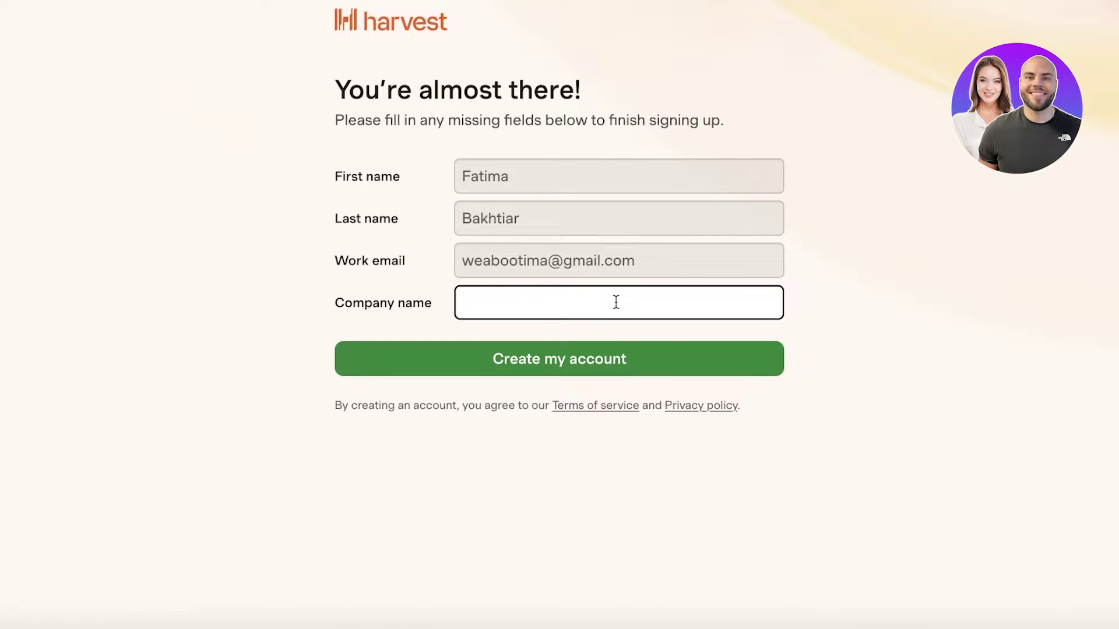
{"action": "type", "text": "Durden"}
{"action": "key", "text": "Return"}
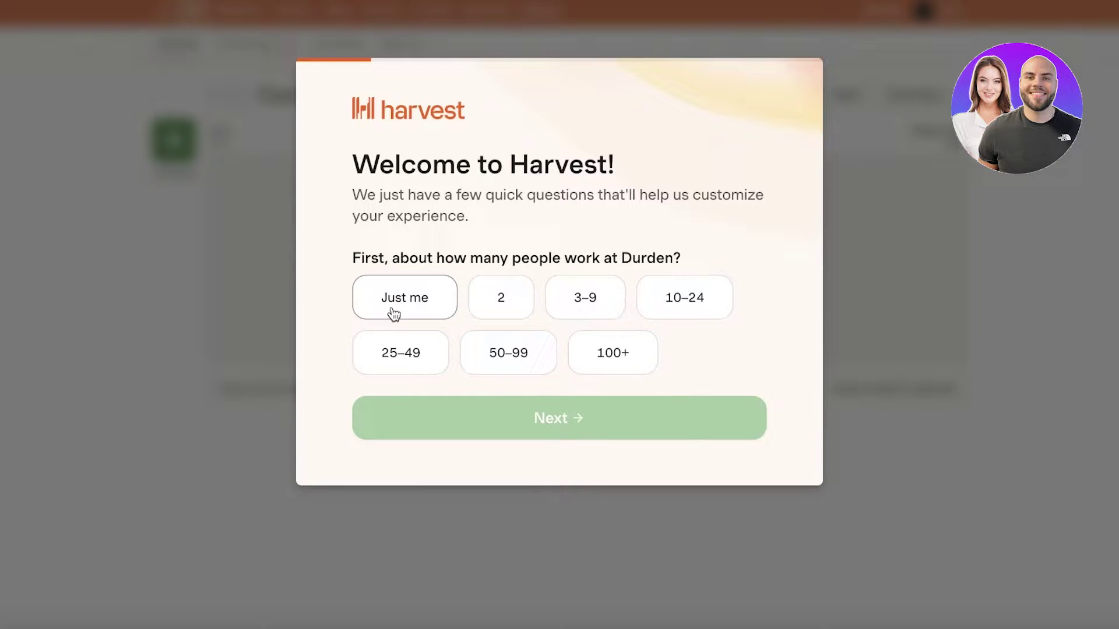
Set the team size to 2 and skip inviting a teammate
{"action": "left_click", "coordinate": [485, 308]}
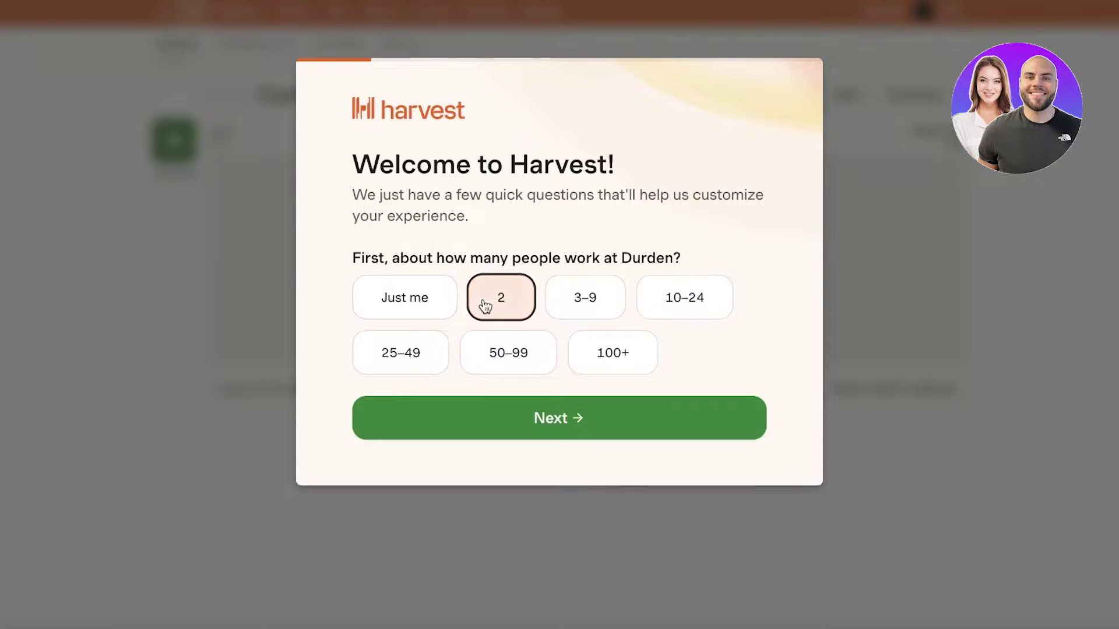
{"action": "left_click", "coordinate": [517, 419]}
{"action": "left_click", "coordinate": [514, 404]}
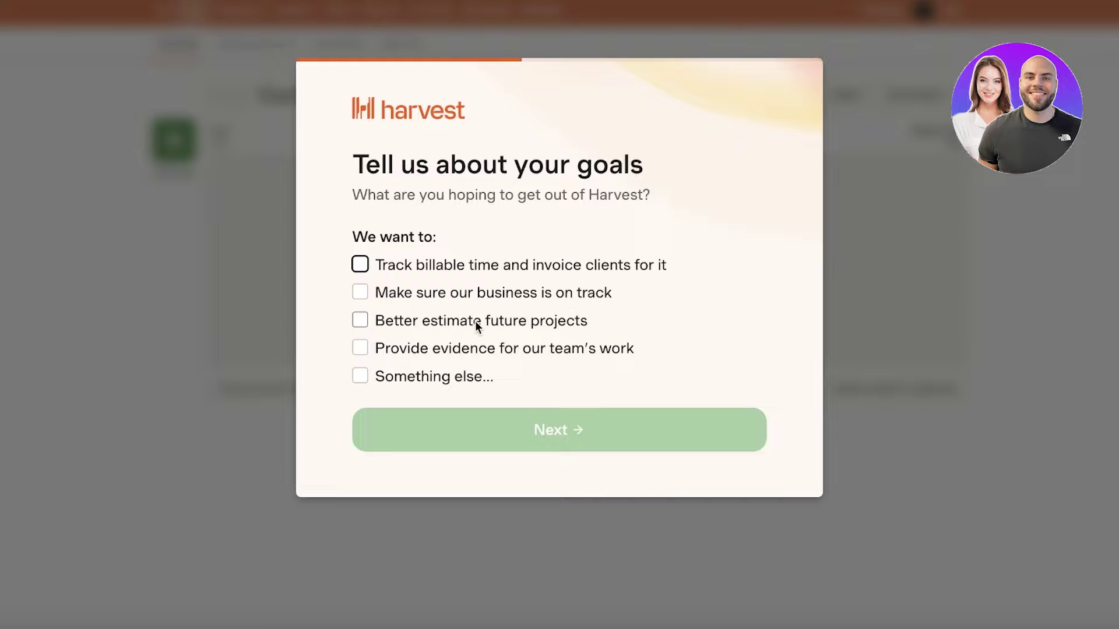
Pick goals: business on track, track billable time and invoice, better estimate future projects
{"action": "left_click", "coordinate": [496, 291]}
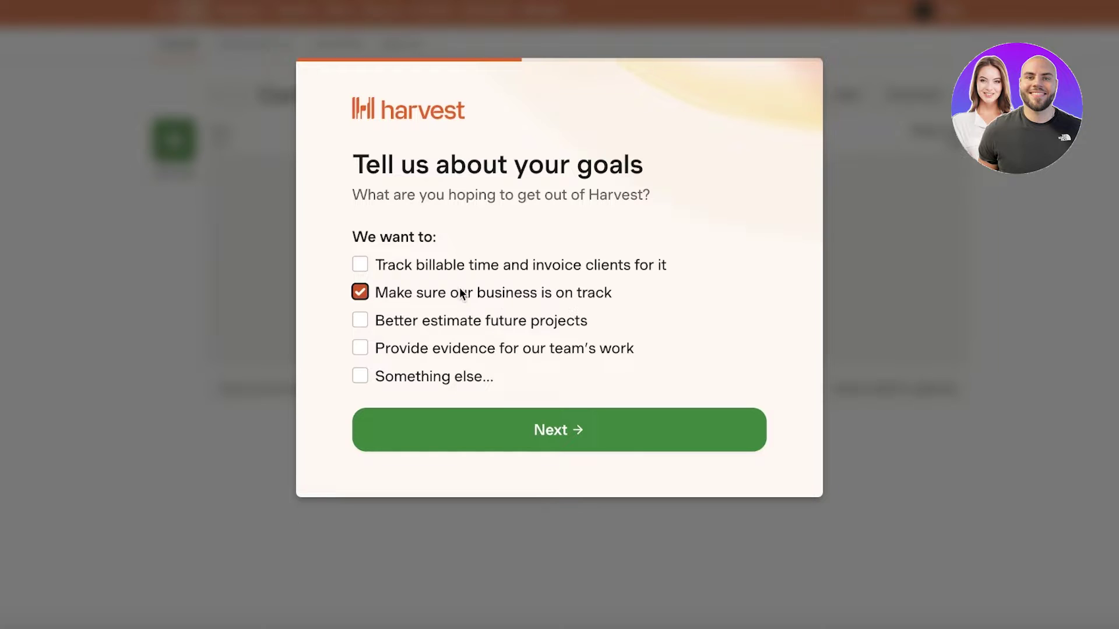
{"action": "left_click", "coordinate": [460, 269]}
{"action": "left_click", "coordinate": [479, 331]}
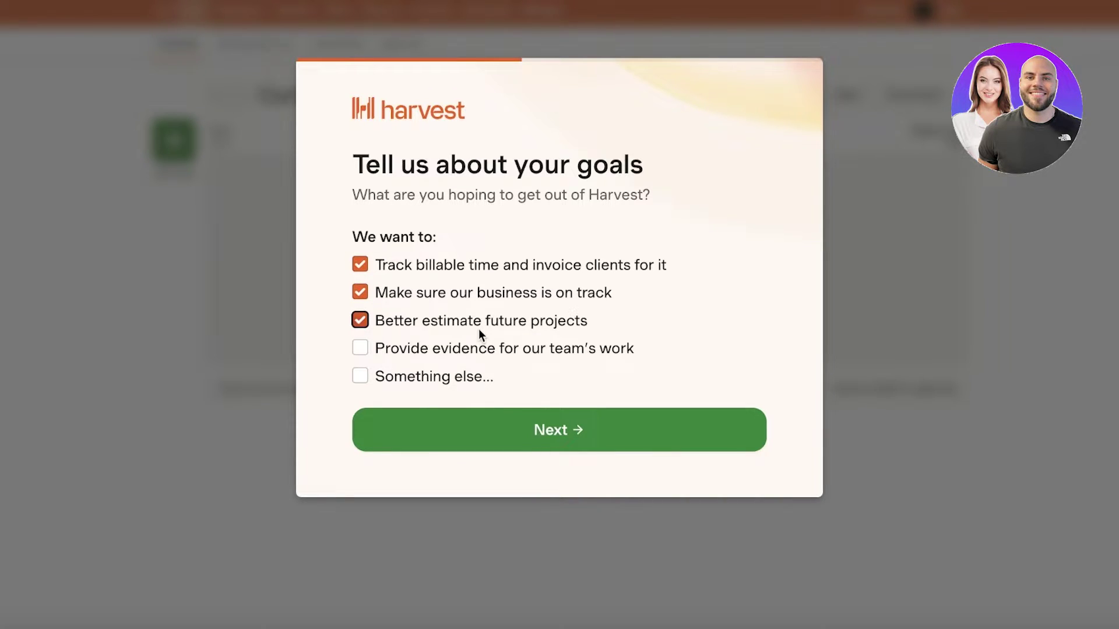
{"action": "left_click", "coordinate": [467, 415]}
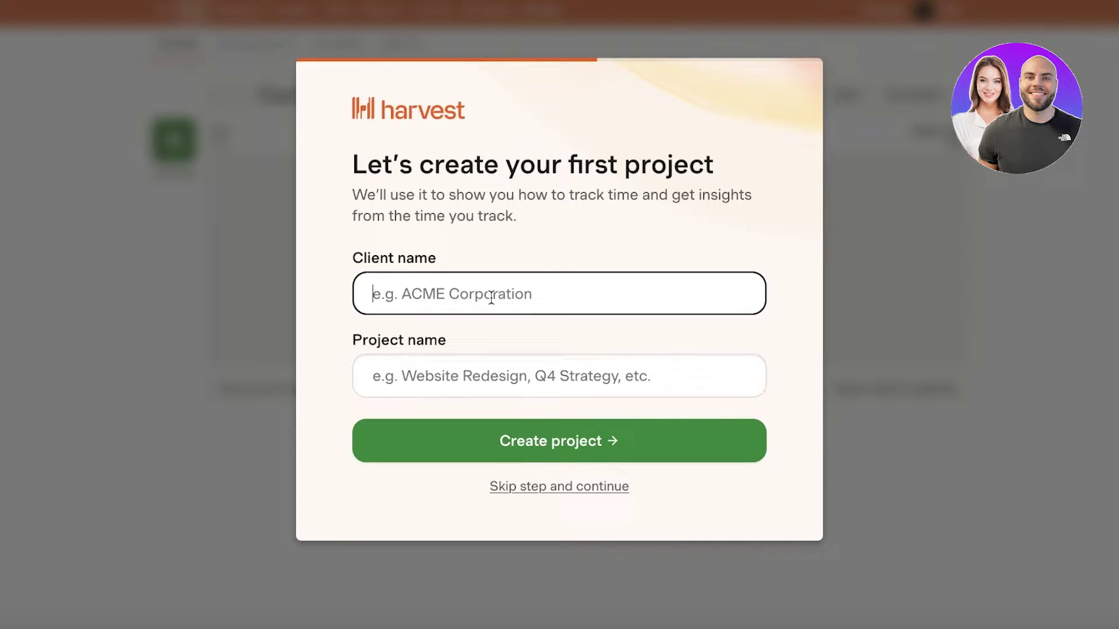
Create the first project Digital Marketing for client Crave Co
{"action": "type", "text": "Crave Co"}
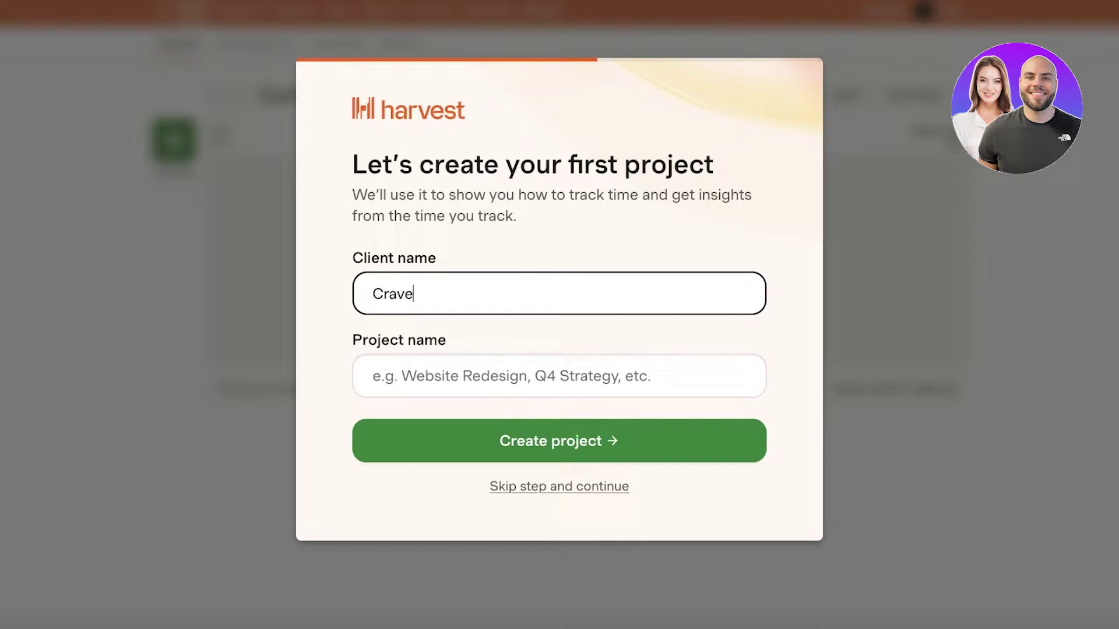
{"action": "left_click", "coordinate": [512, 368]}
{"action": "type", "text": "M"}
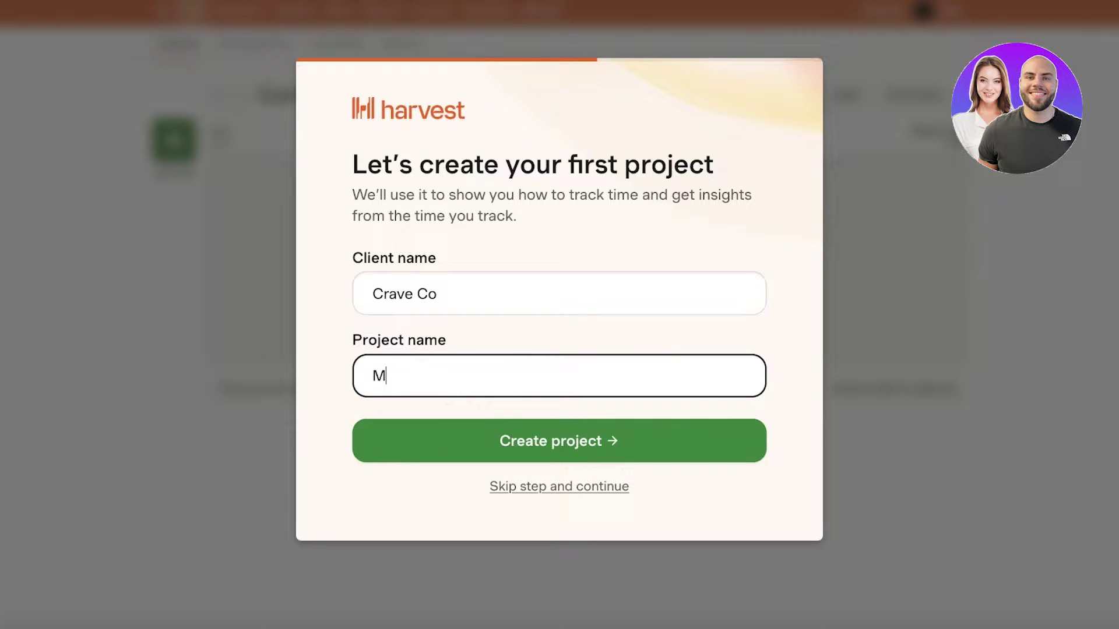
{"action": "key", "text": "BackSpace"}
{"action": "type", "text": "Digital Marketing"}
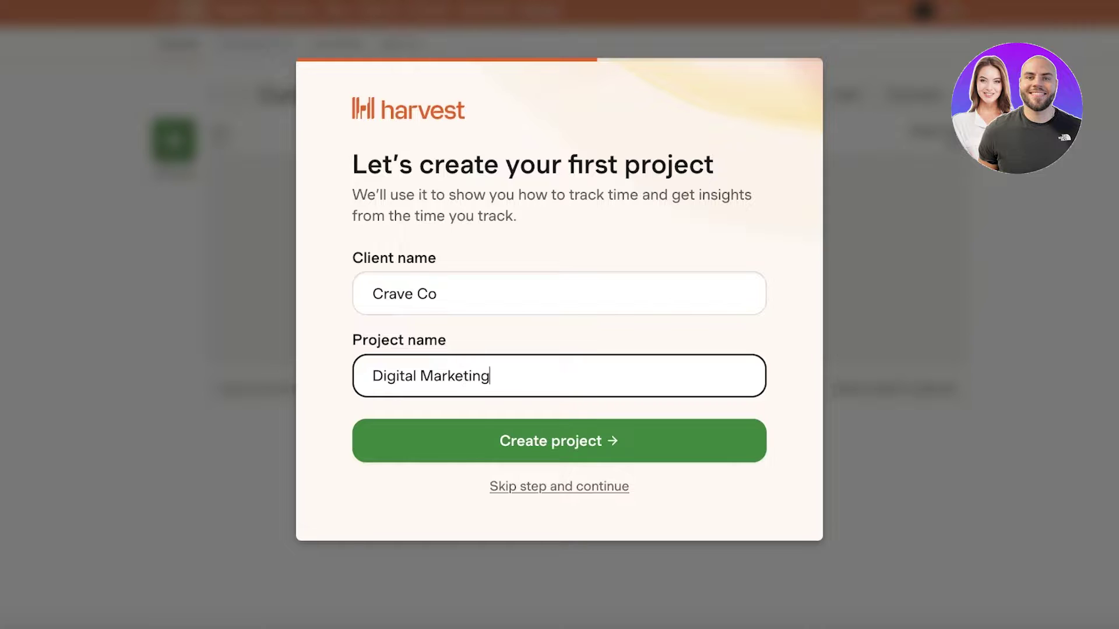
{"action": "key", "text": "Return"}
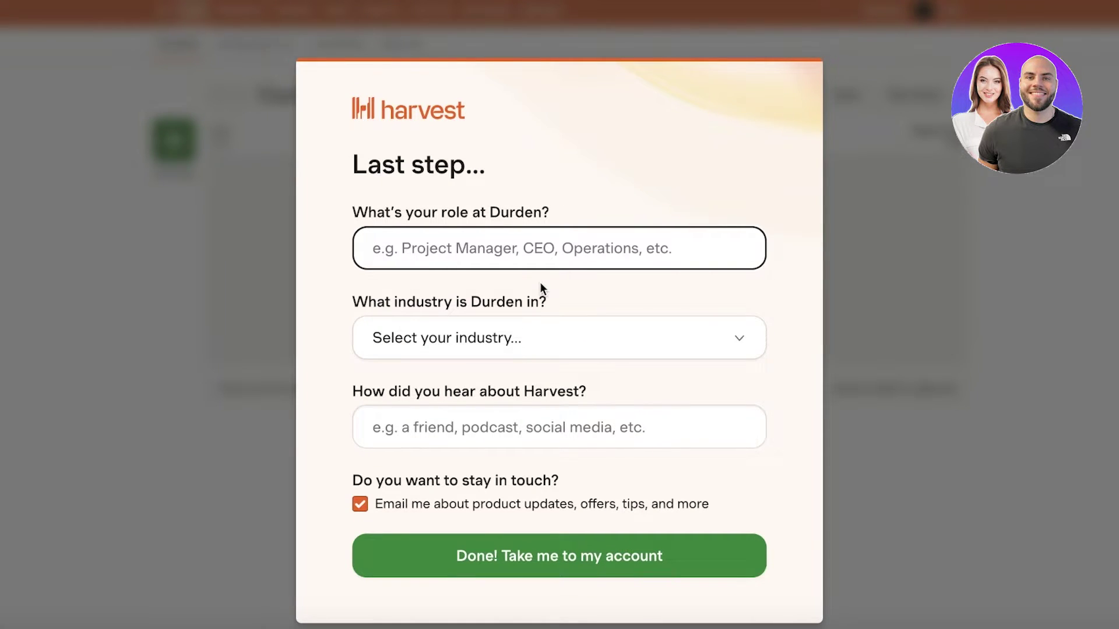
Enter role Owner, industry Advertising / Marketing / PR, heard via 'social medai', and decline update emails
{"action": "type", "text": "Owner"}
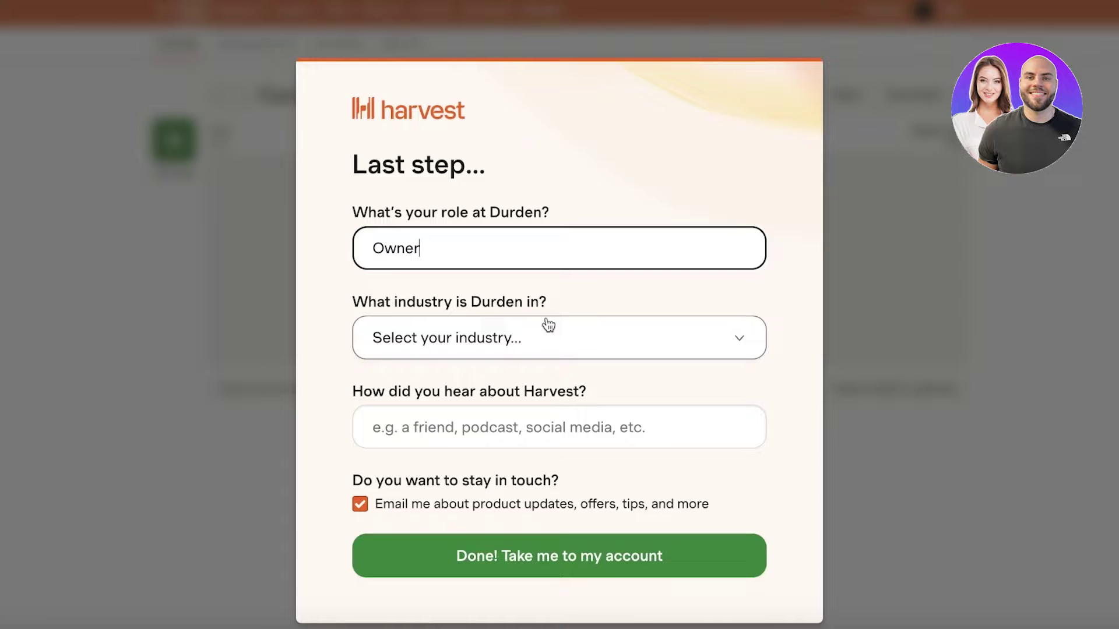
{"action": "left_click", "coordinate": [552, 328]}
{"action": "key", "text": "m"}
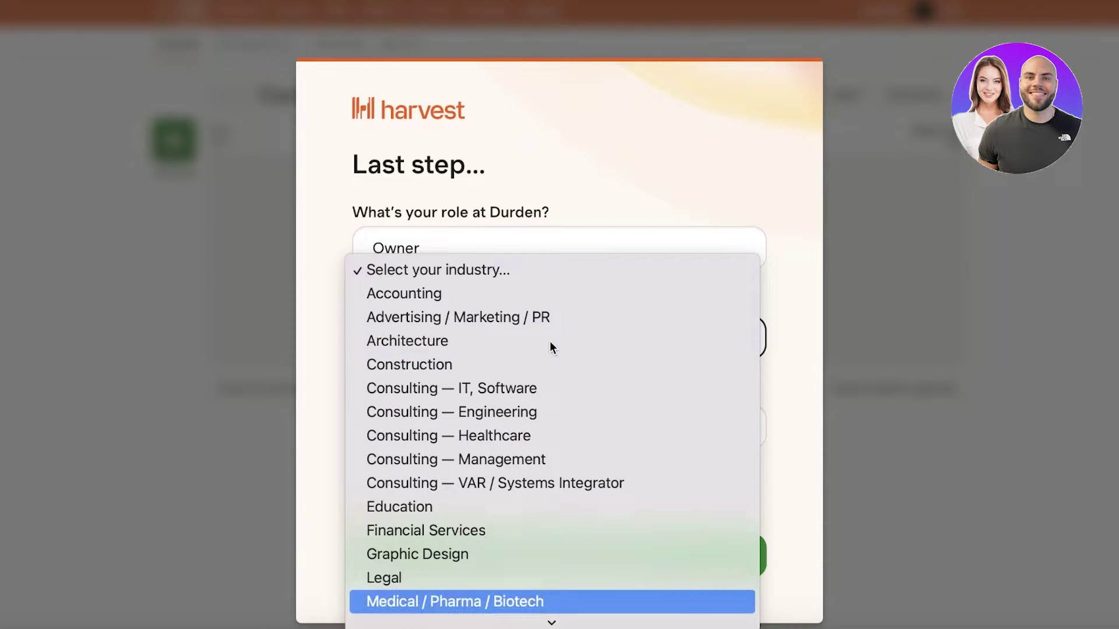
{"action": "scroll", "coordinate": [550, 343], "scroll_direction": "down", "scroll_amount": 3}
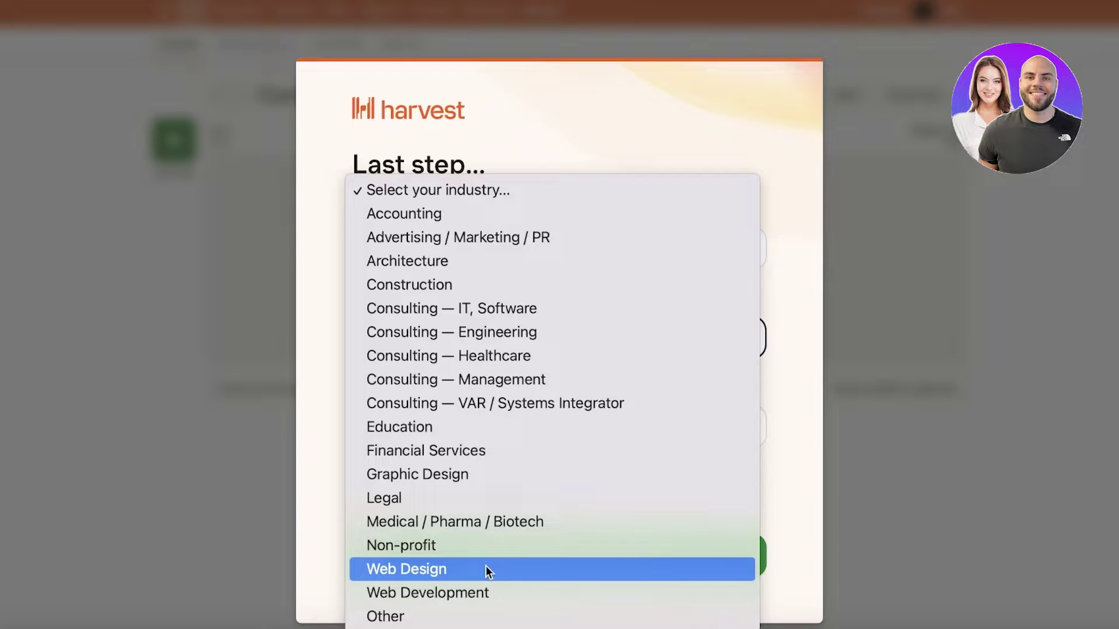
{"action": "left_click", "coordinate": [469, 246]}
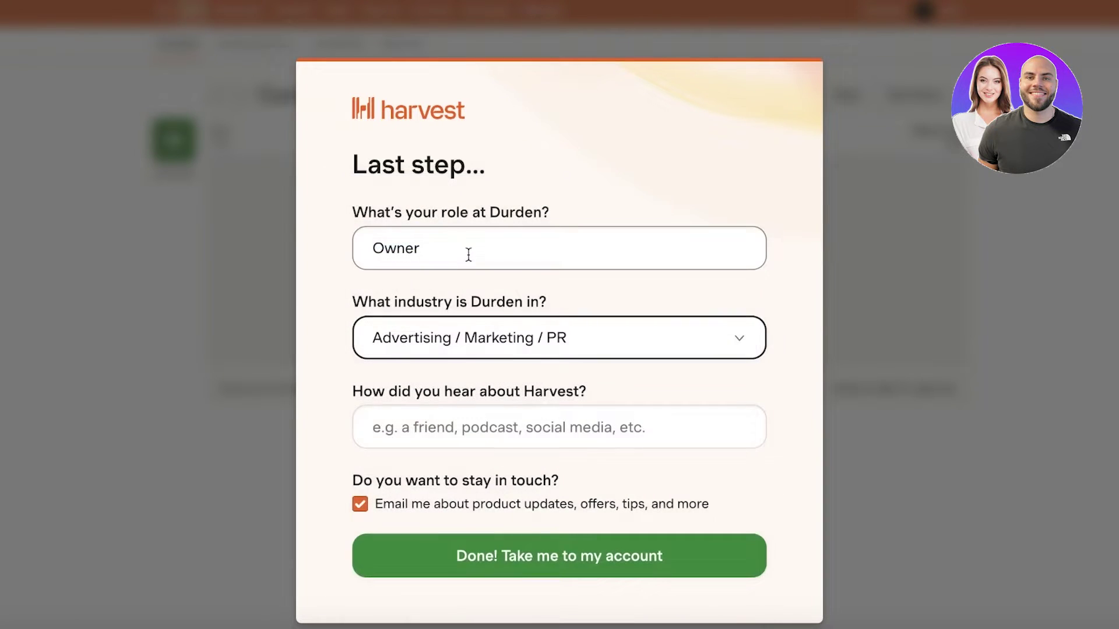
{"action": "left_click", "coordinate": [453, 430]}
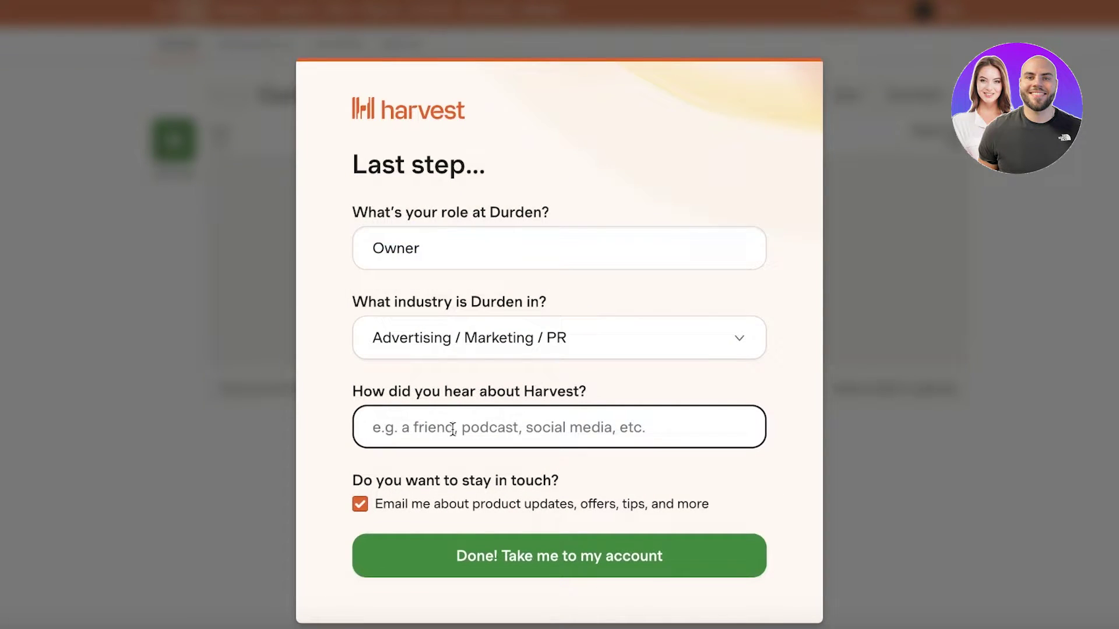
{"action": "type", "text": "social "}
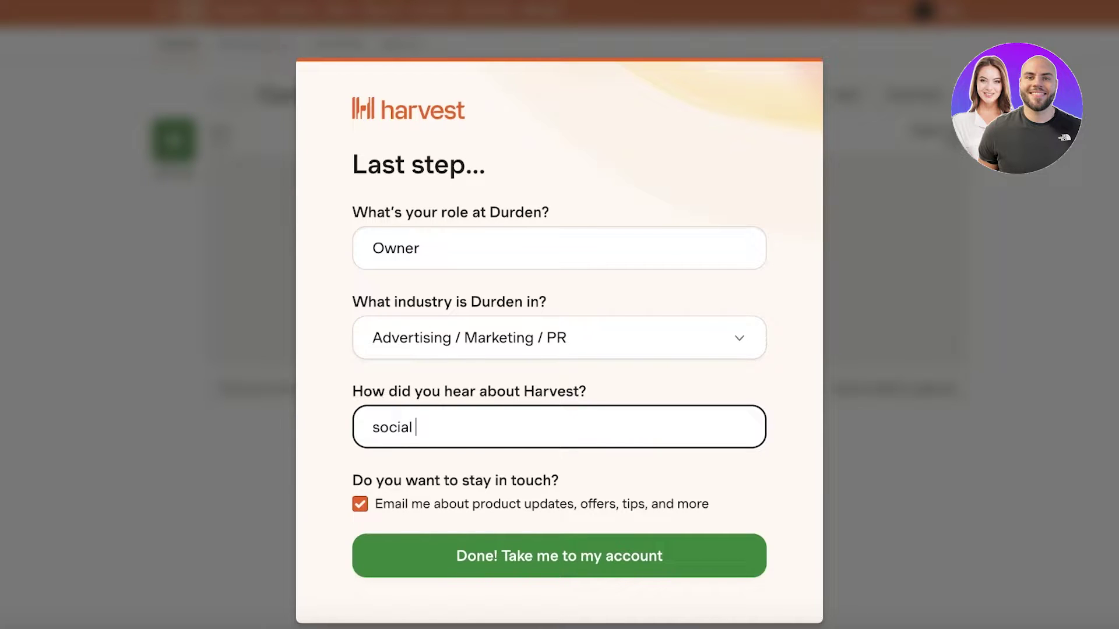
{"action": "type", "text": "medai"}
{"action": "left_click", "coordinate": [446, 499]}
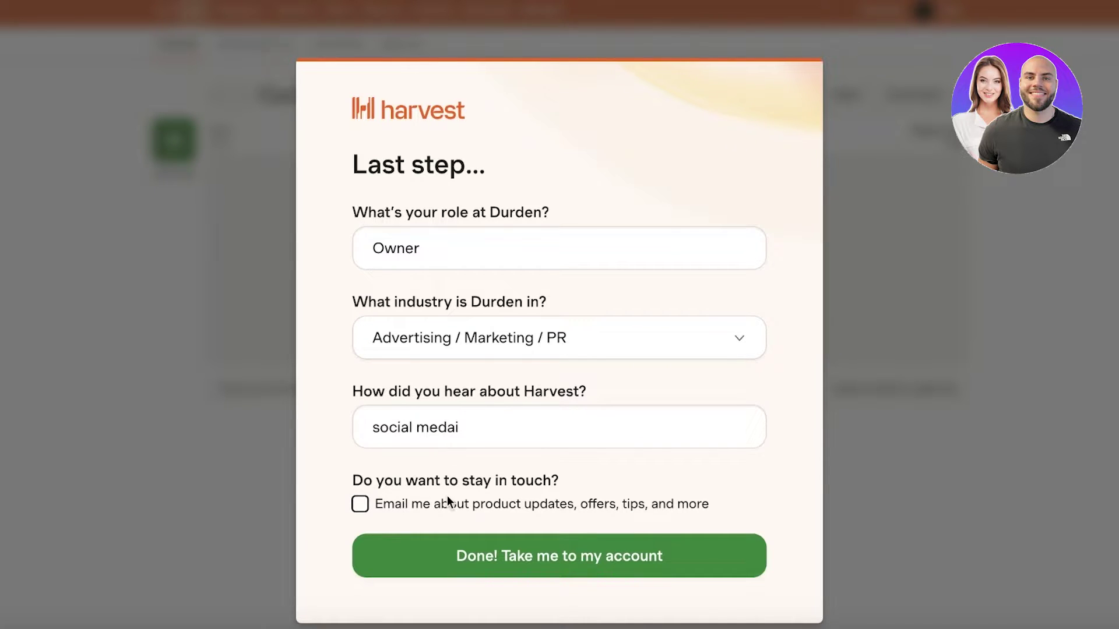
Finish onboarding and dismiss the welcome message and discount offer popups
{"action": "left_click", "coordinate": [460, 572]}
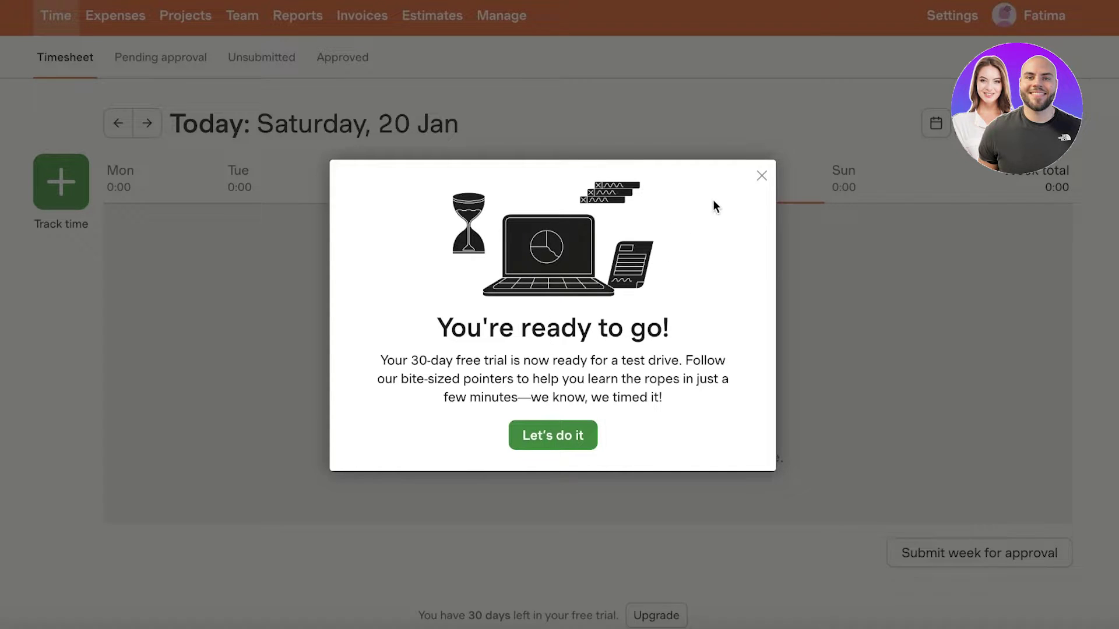
{"action": "left_click", "coordinate": [762, 175]}
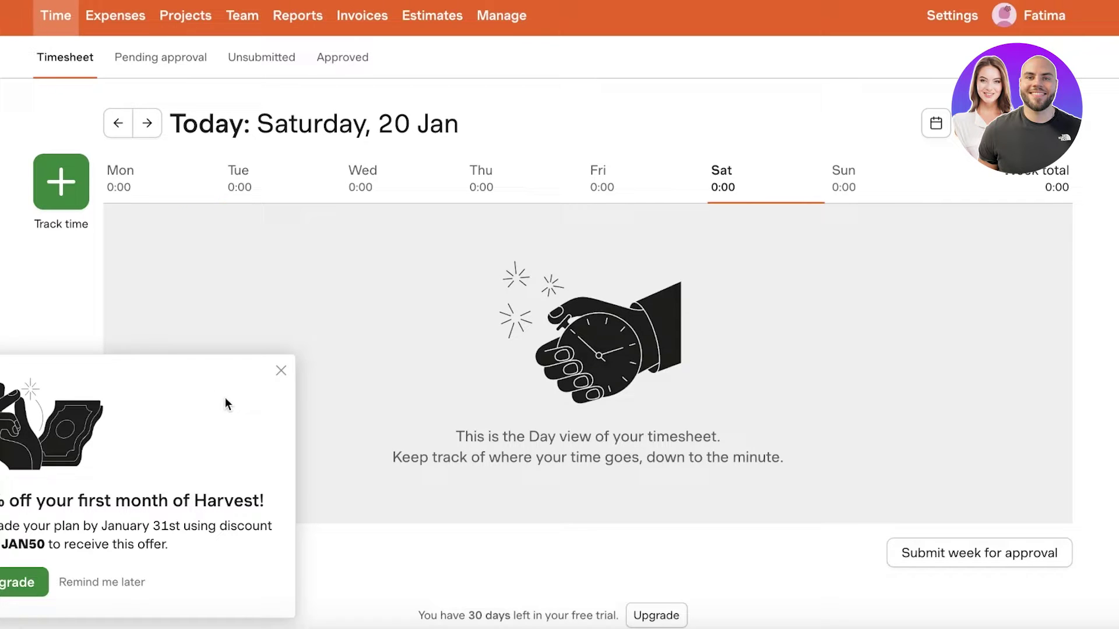
{"action": "left_click", "coordinate": [280, 368]}
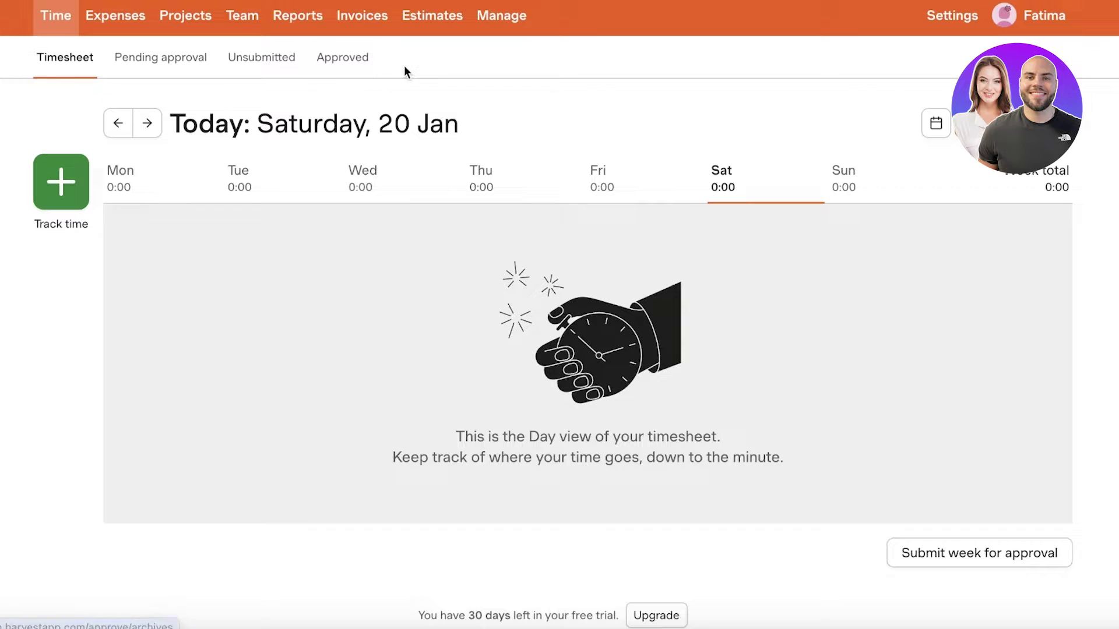
Look at unsubmitted, approved and pending timesheets, ending on today's Day view
{"action": "left_click", "coordinate": [269, 61]}
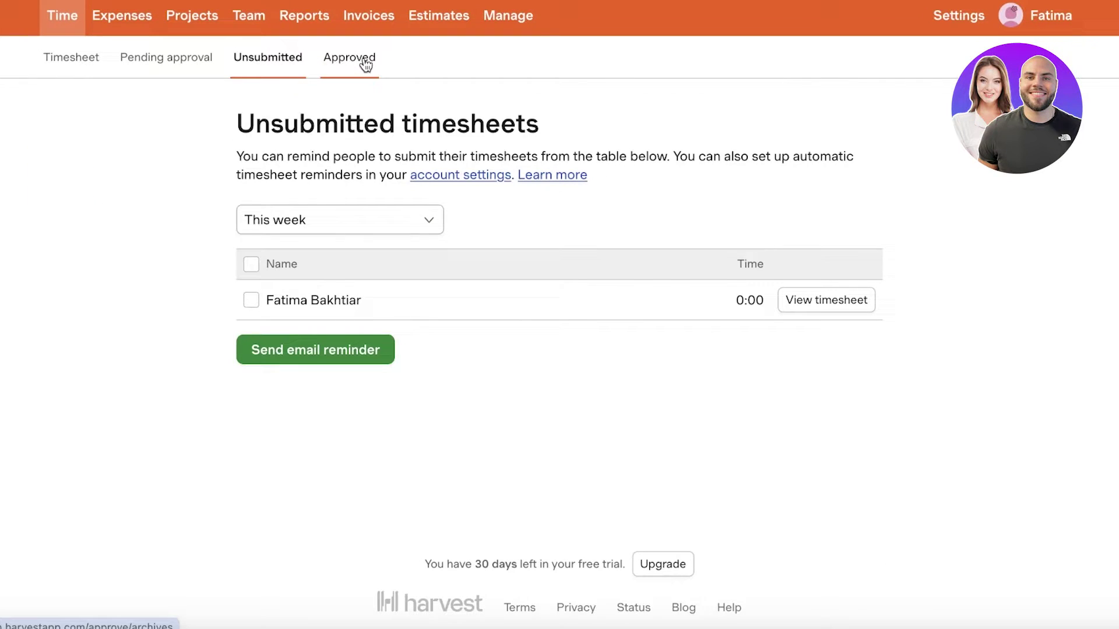
{"action": "left_click", "coordinate": [365, 63]}
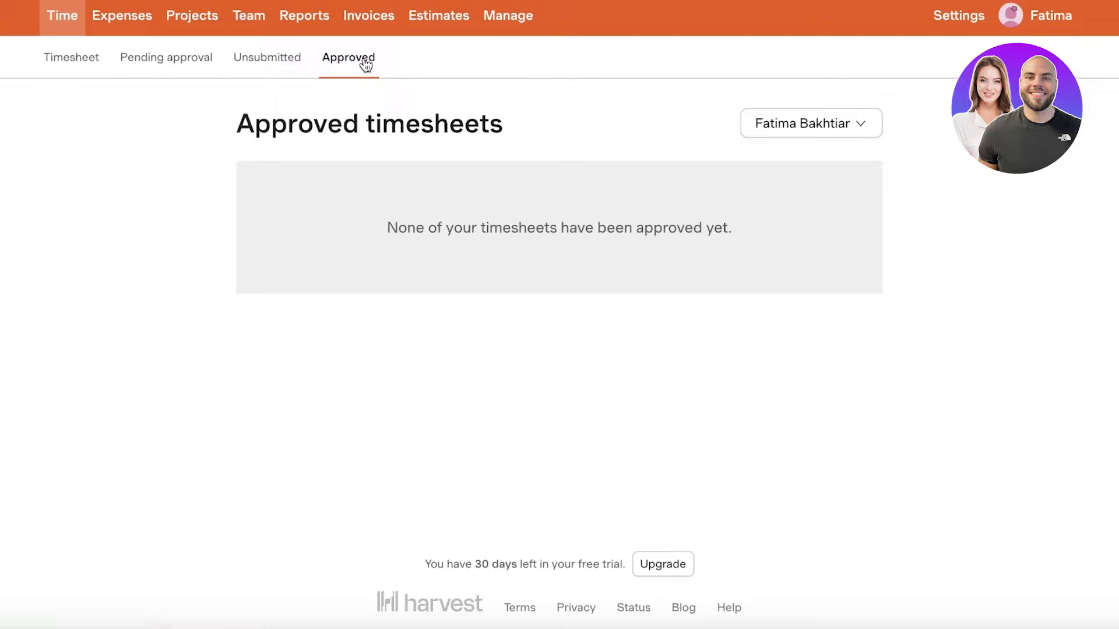
{"action": "left_click", "coordinate": [212, 65]}
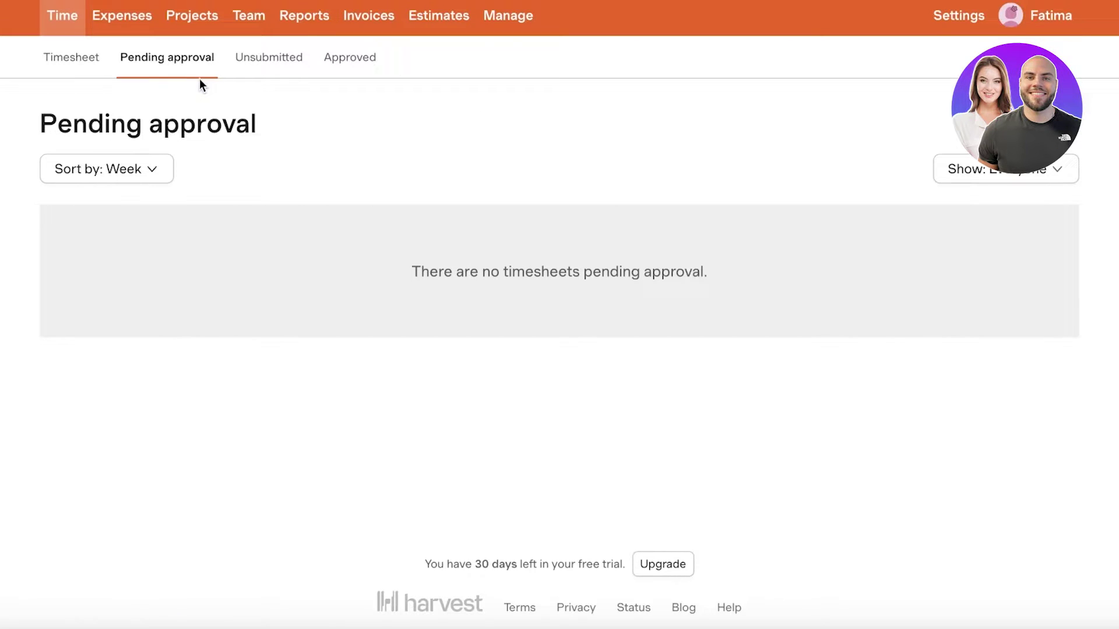
{"action": "left_click", "coordinate": [91, 65]}
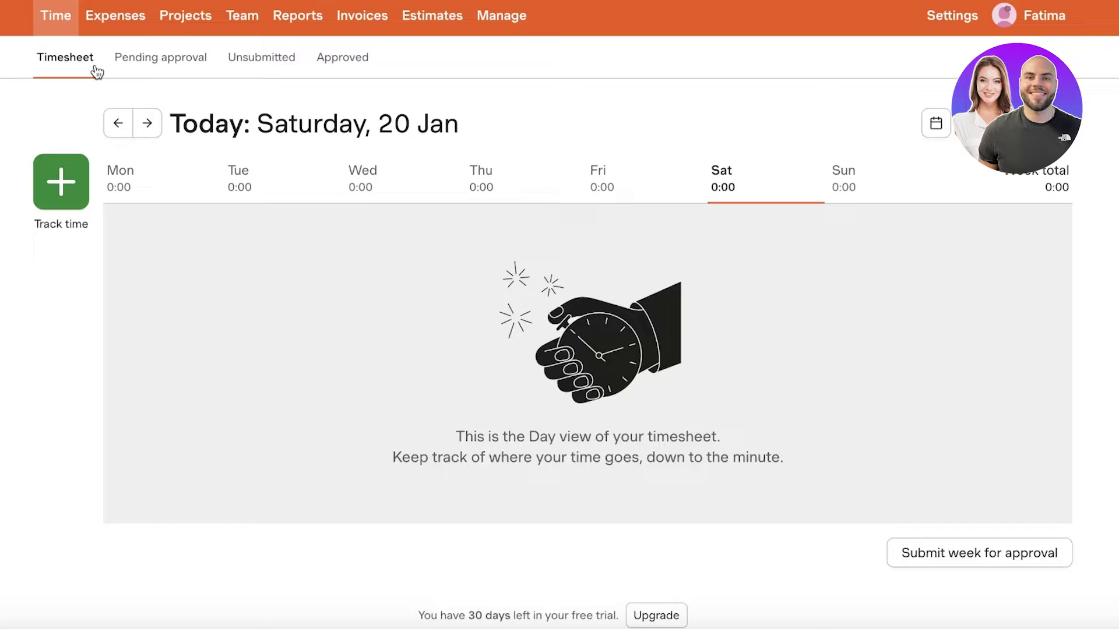
Visit Expenses, Projects (peeking at Digital Marketing's actions), Reports, Team, and finally Invoices
{"action": "left_click", "coordinate": [116, 32]}
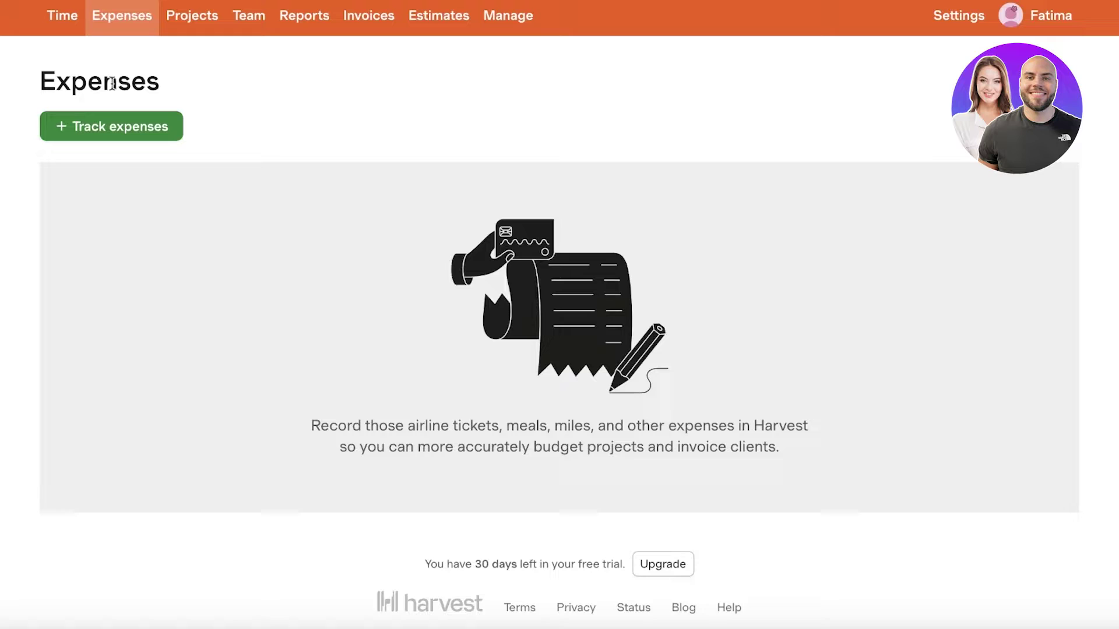
{"action": "left_click", "coordinate": [198, 22]}
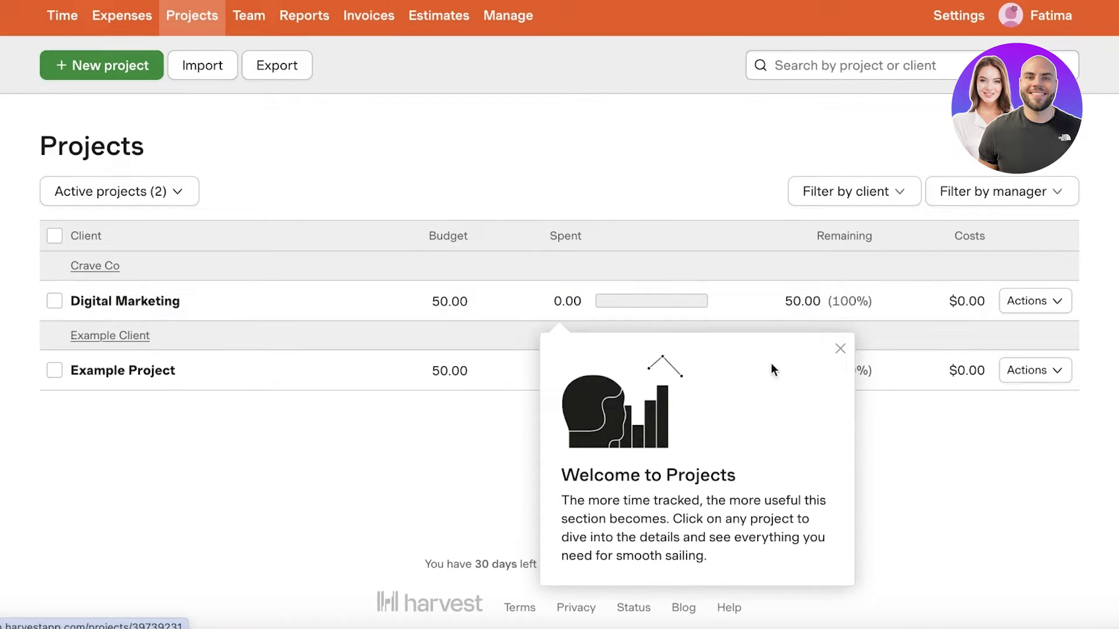
{"action": "left_click", "coordinate": [840, 349]}
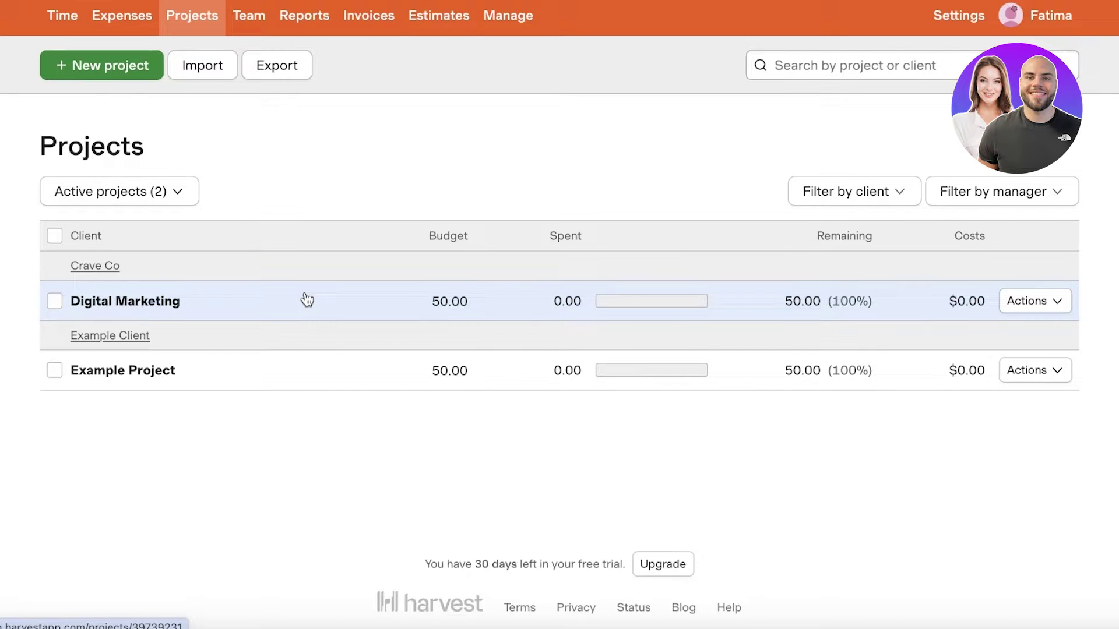
{"action": "left_click", "coordinate": [1004, 305]}
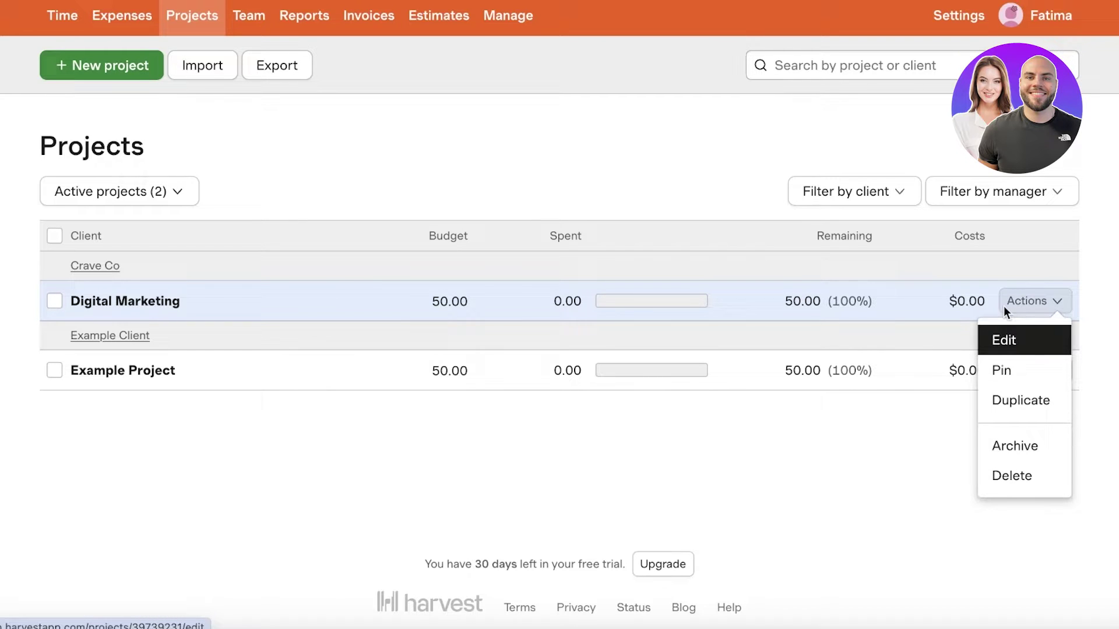
{"action": "left_click", "coordinate": [822, 280]}
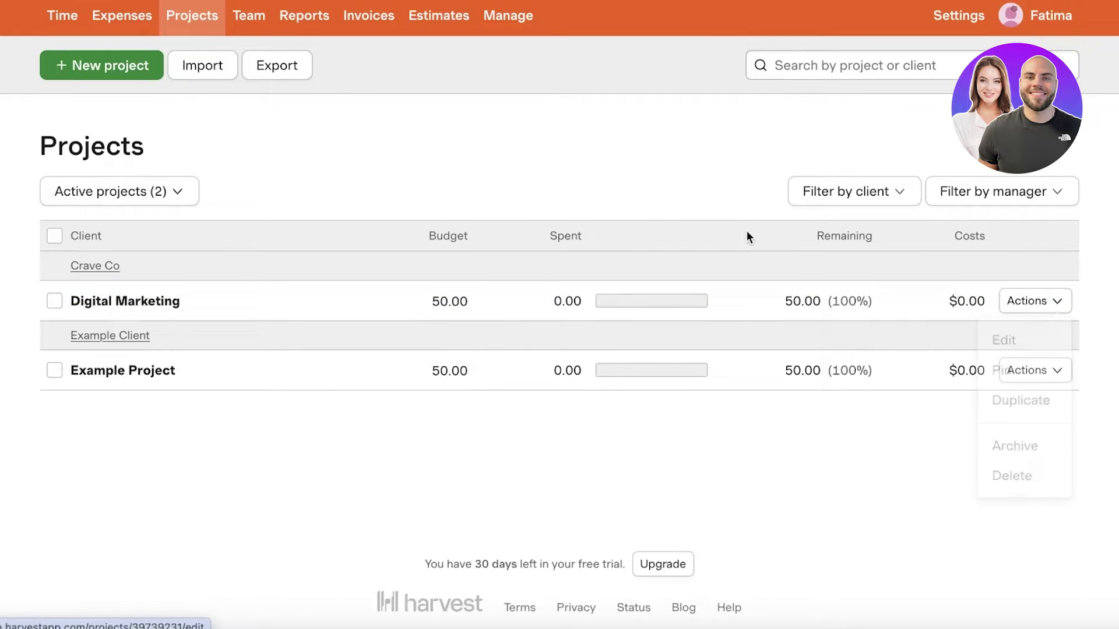
{"action": "left_click", "coordinate": [326, 29]}
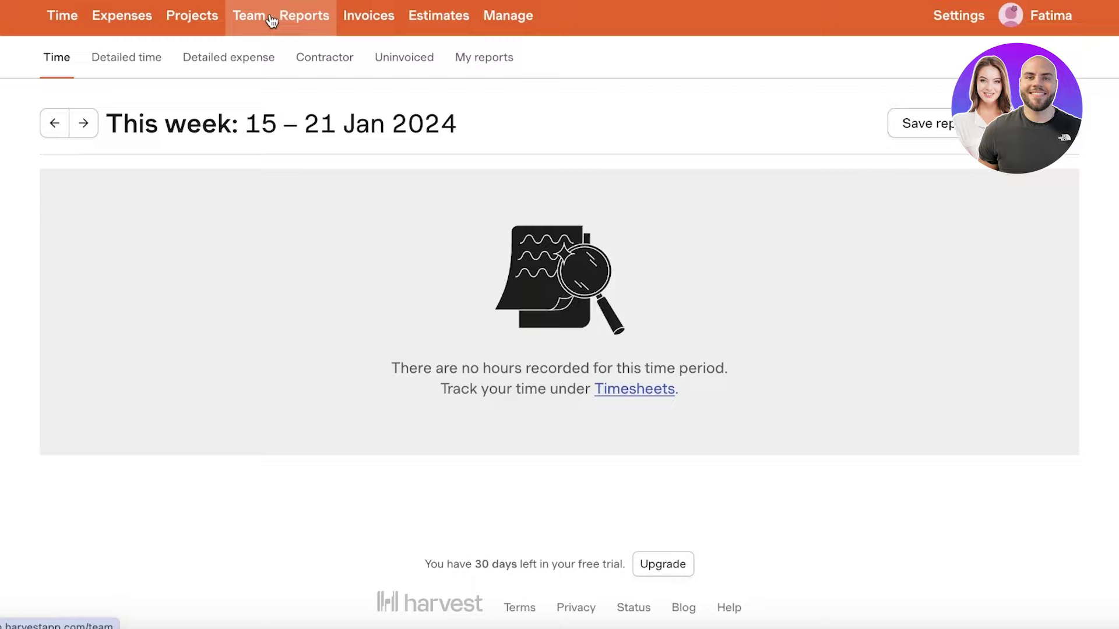
{"action": "left_click", "coordinate": [271, 19]}
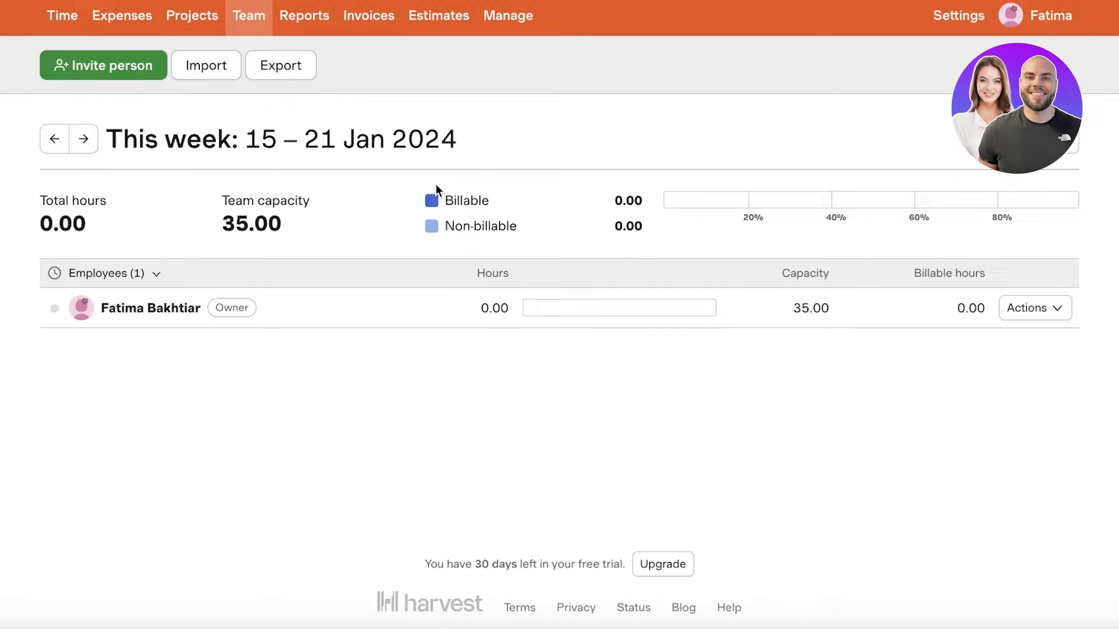
{"action": "left_click", "coordinate": [384, 14]}
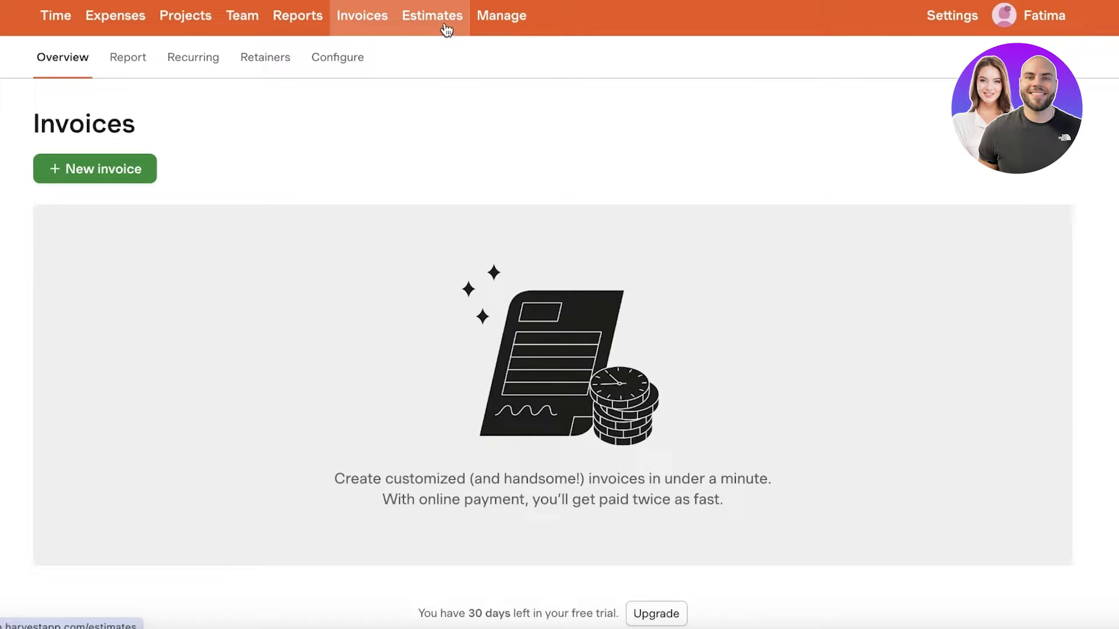
Start a new expense for the Digital Marketing project with category Other
{"action": "left_click", "coordinate": [91, 23]}
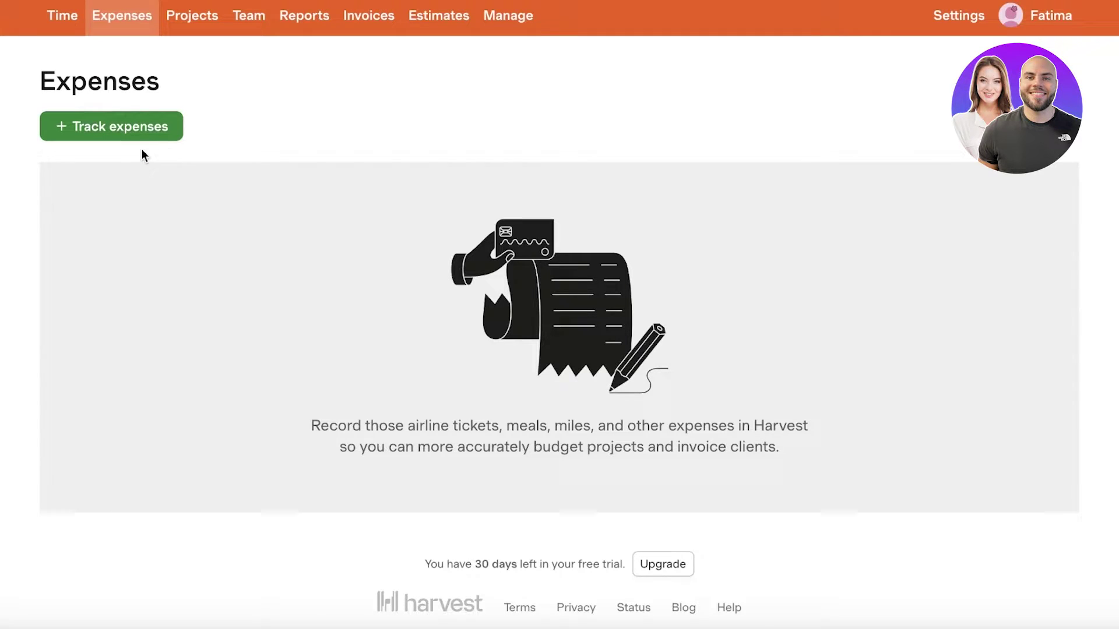
{"action": "left_click", "coordinate": [133, 128]}
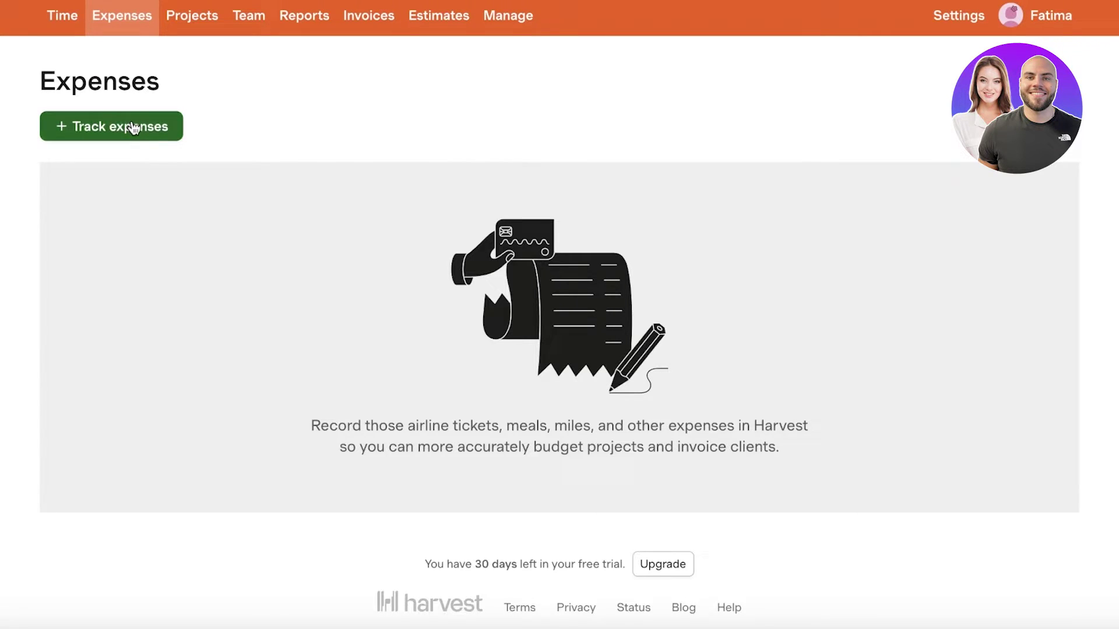
{"action": "left_click", "coordinate": [220, 214]}
{"action": "left_click", "coordinate": [242, 323]}
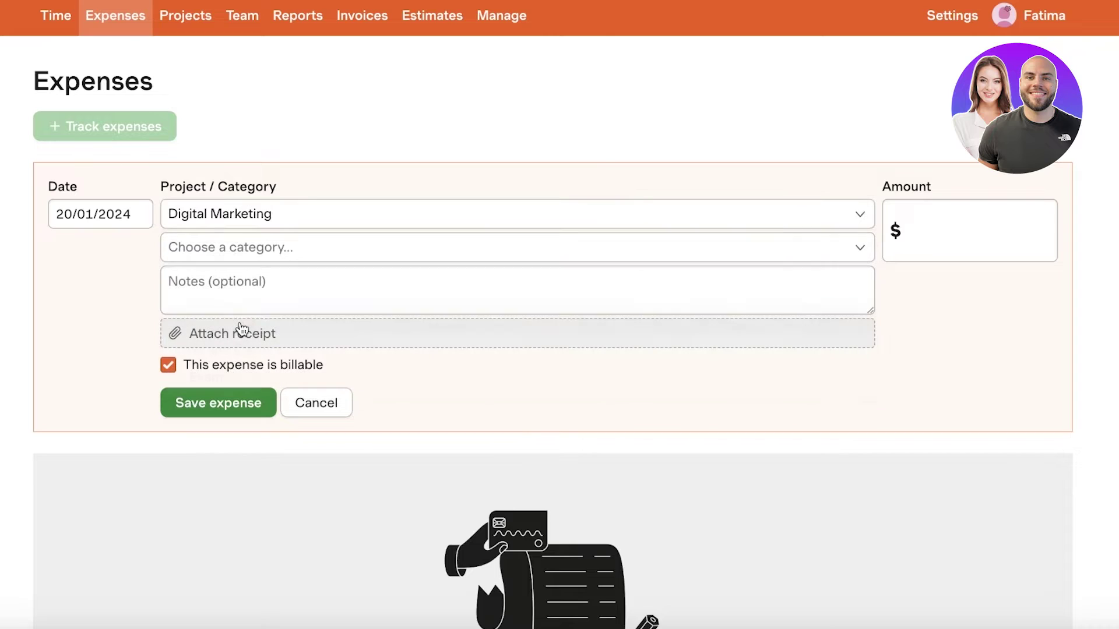
{"action": "left_click", "coordinate": [251, 250]}
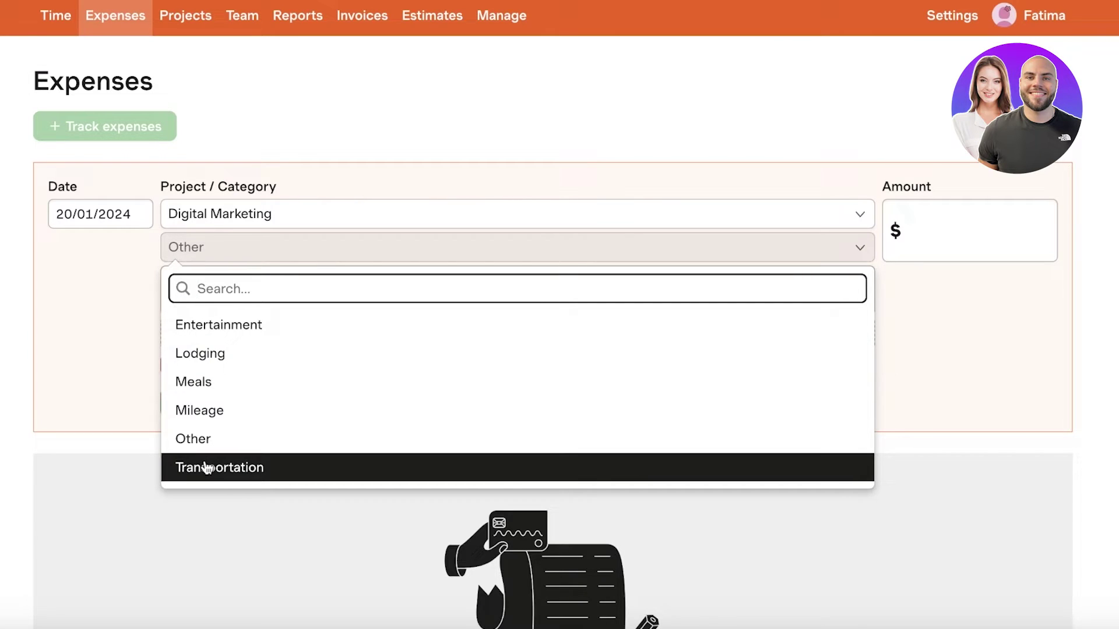
{"action": "scroll", "coordinate": [247, 300], "scroll_direction": "down", "scroll_amount": 5}
{"action": "scroll", "coordinate": [248, 294], "scroll_direction": "up", "scroll_amount": 5}
{"action": "type", "text": "A"}
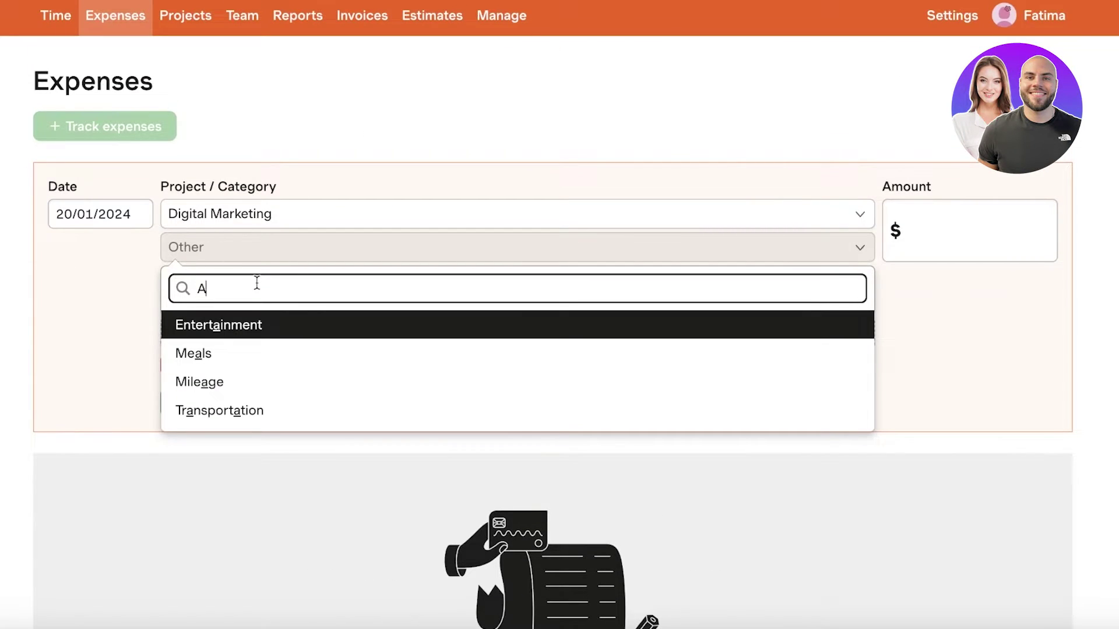
{"action": "key", "text": "BackSpace"}
{"action": "left_click", "coordinate": [200, 437]}
Add note 'Facebook Ads', keep it billable, enter amount 500, and save
{"action": "left_click", "coordinate": [257, 300]}
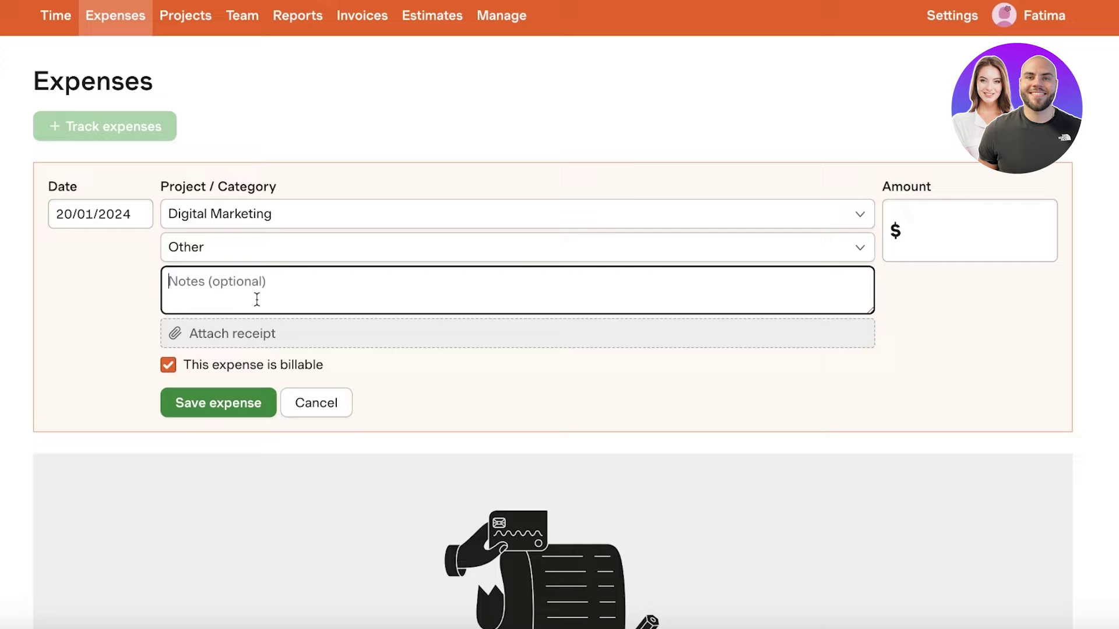
{"action": "type", "text": "Facebook Ads"}
{"action": "double_click", "coordinate": [239, 361]}
{"action": "left_click", "coordinate": [239, 365]}
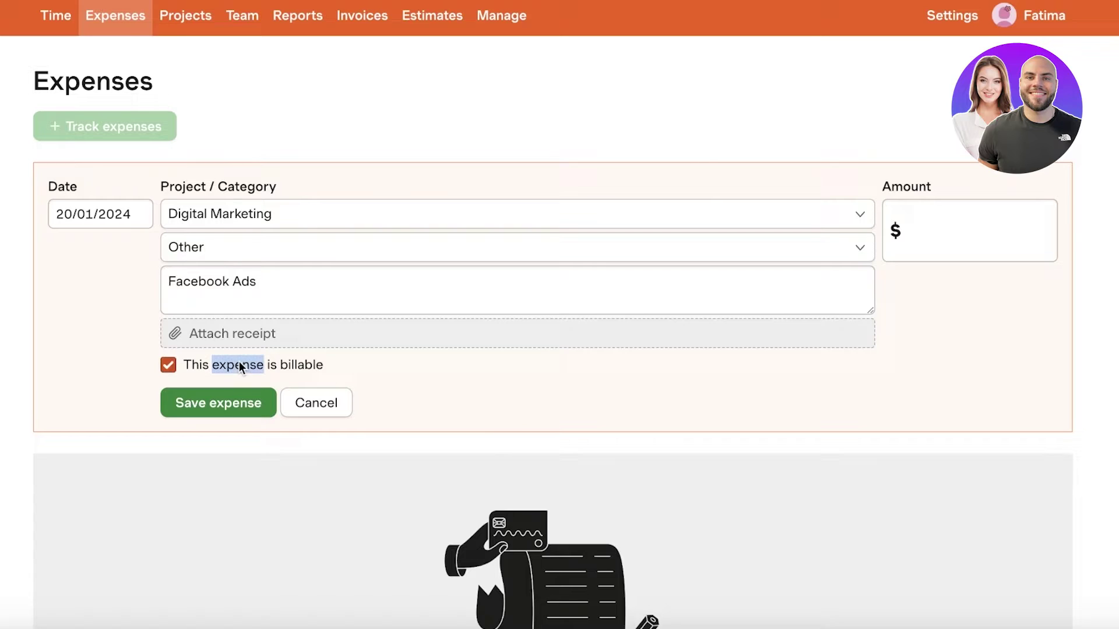
{"action": "left_click", "coordinate": [928, 238]}
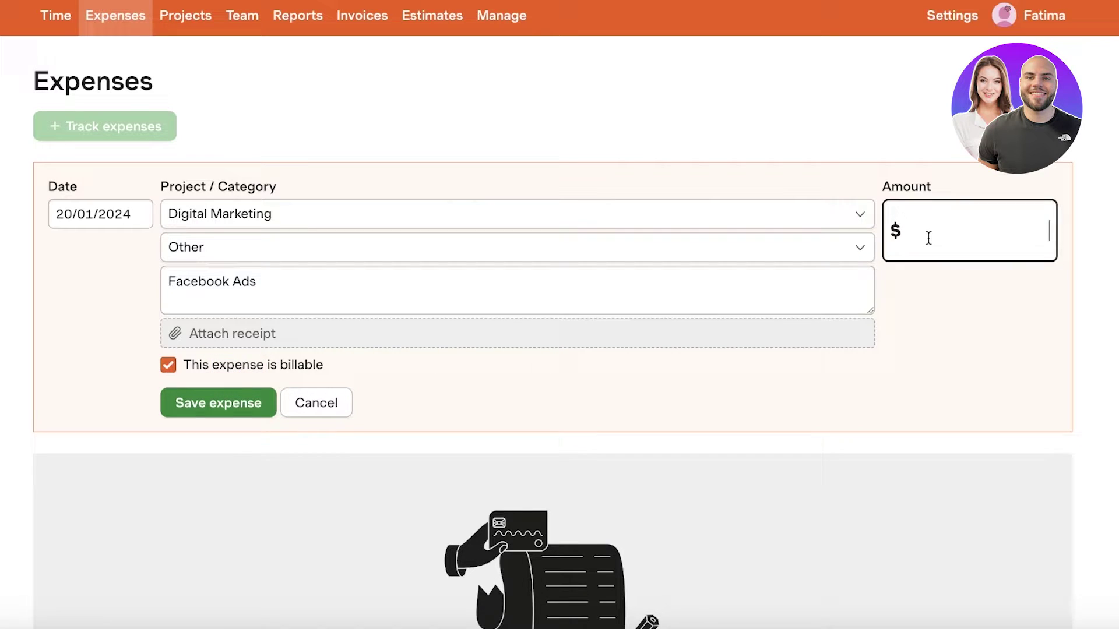
{"action": "type", "text": "500"}
{"action": "left_click", "coordinate": [242, 403]}
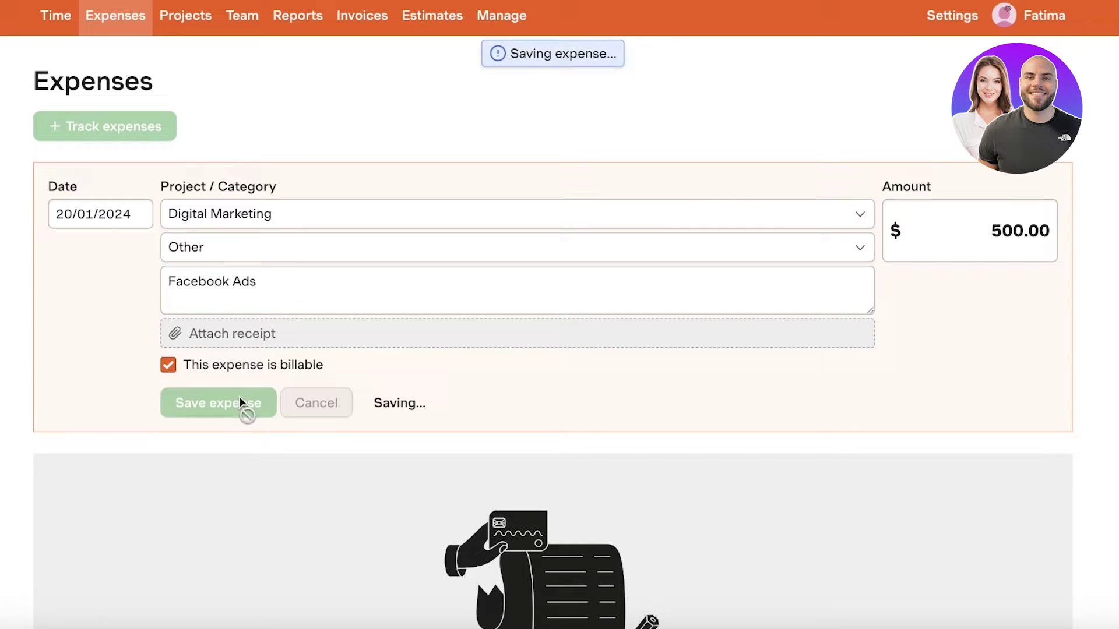
{"action": "scroll", "coordinate": [245, 338], "scroll_direction": "down", "scroll_amount": 1}
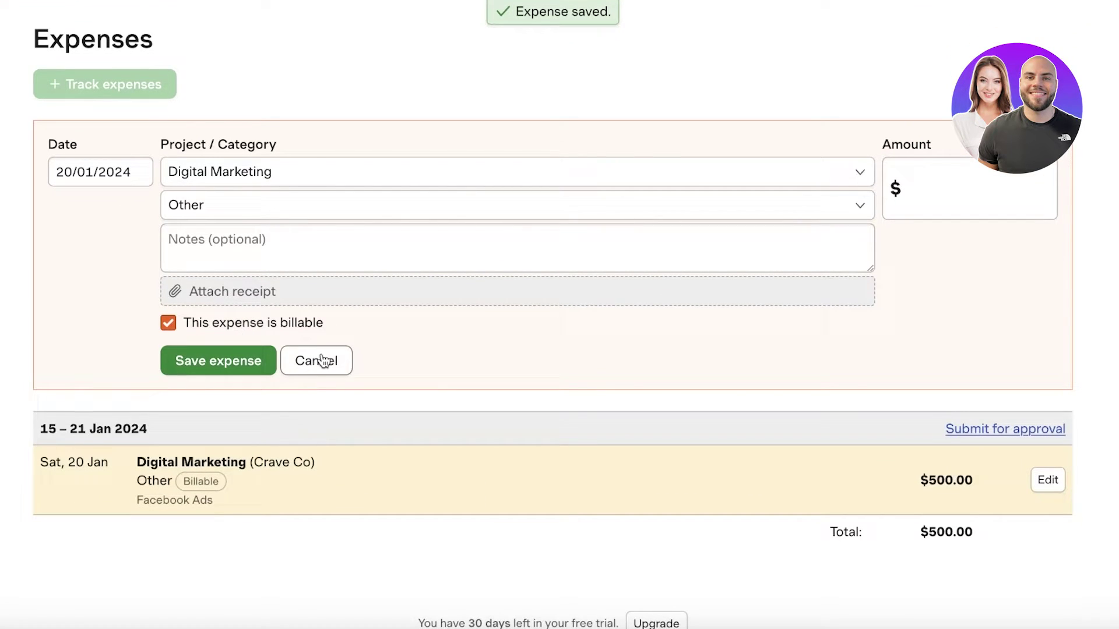
Set the next expense's date to 1 January 2024
{"action": "left_click", "coordinate": [232, 198]}
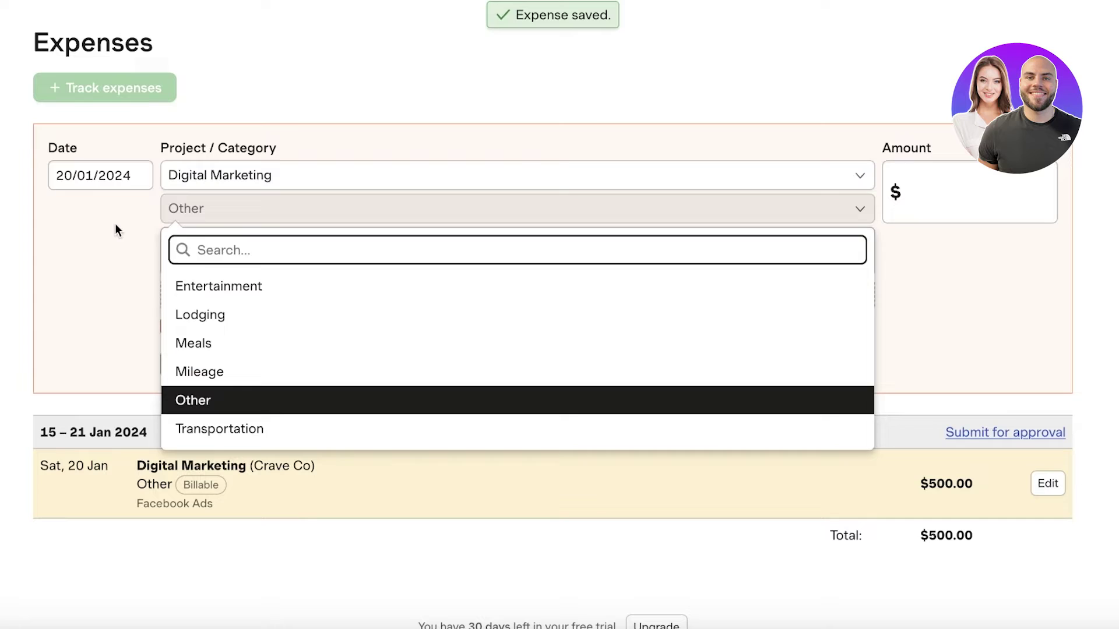
{"action": "left_click", "coordinate": [102, 205]}
{"action": "left_click", "coordinate": [74, 174]}
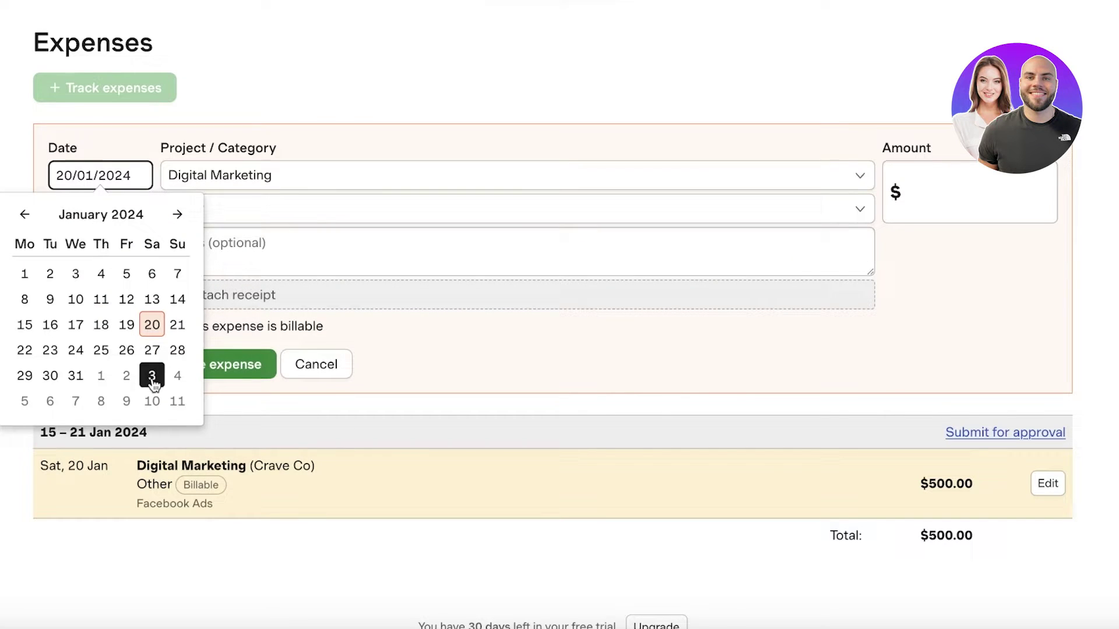
{"action": "left_click", "coordinate": [177, 214]}
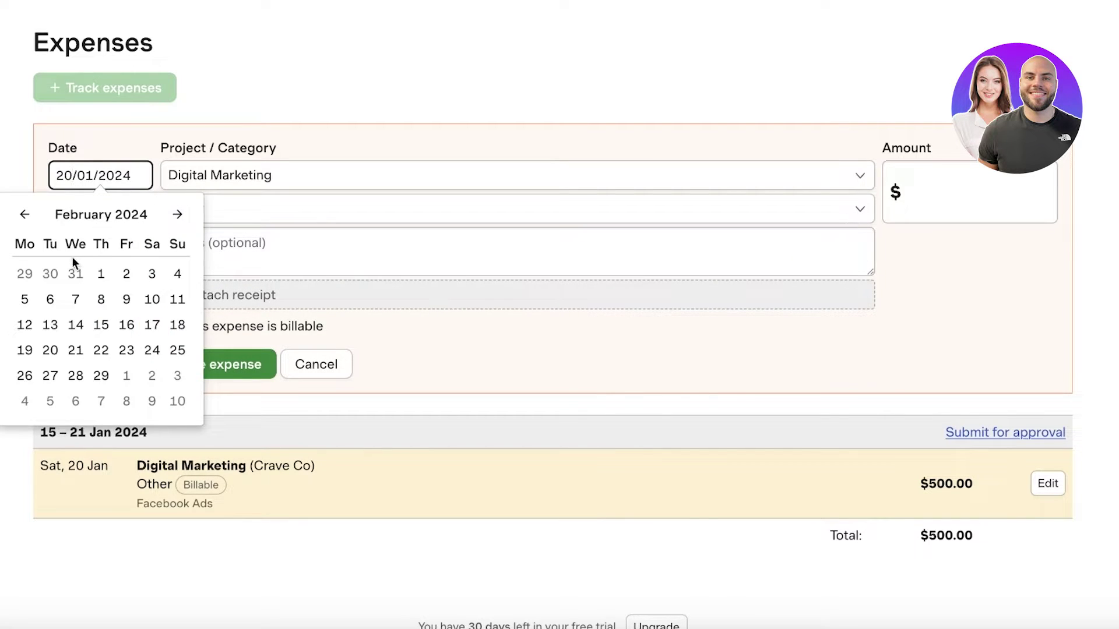
{"action": "left_click", "coordinate": [25, 215]}
{"action": "left_click", "coordinate": [25, 274]}
Enter note 'Instagram Ads' with amount 150 and save the expense
{"action": "left_click", "coordinate": [248, 267]}
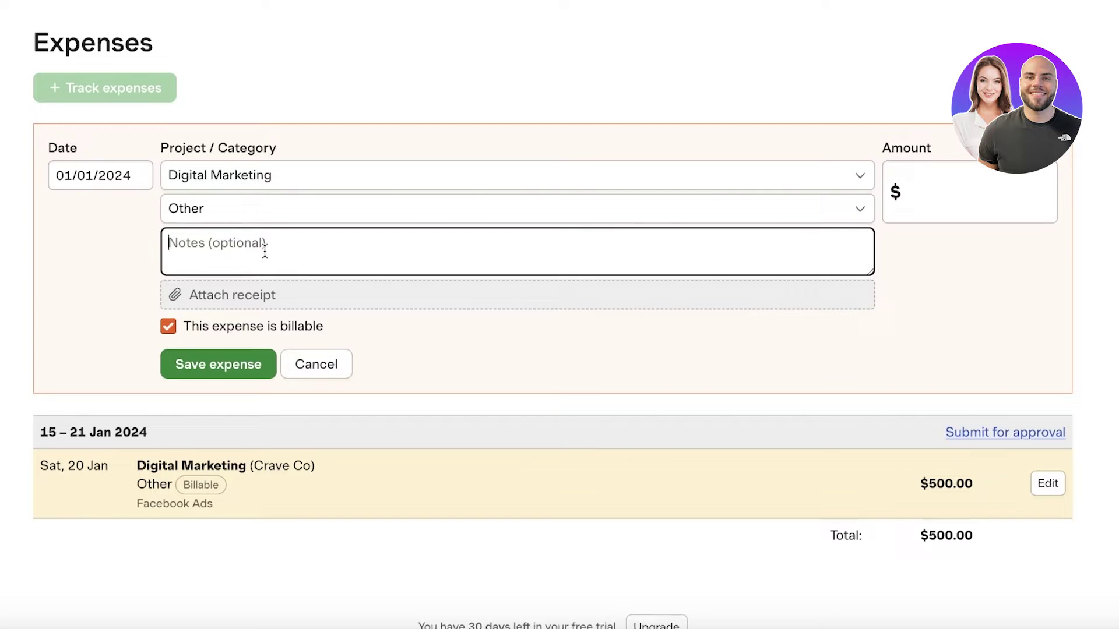
{"action": "type", "text": "Instagram Ads"}
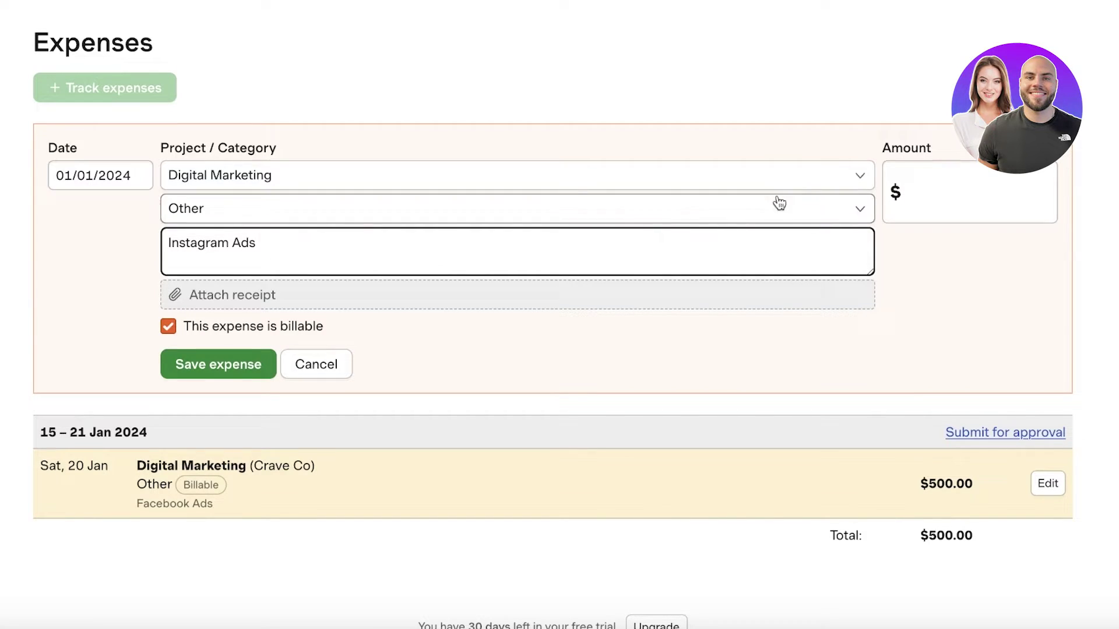
{"action": "left_click", "coordinate": [980, 198]}
{"action": "type", "text": "500"}
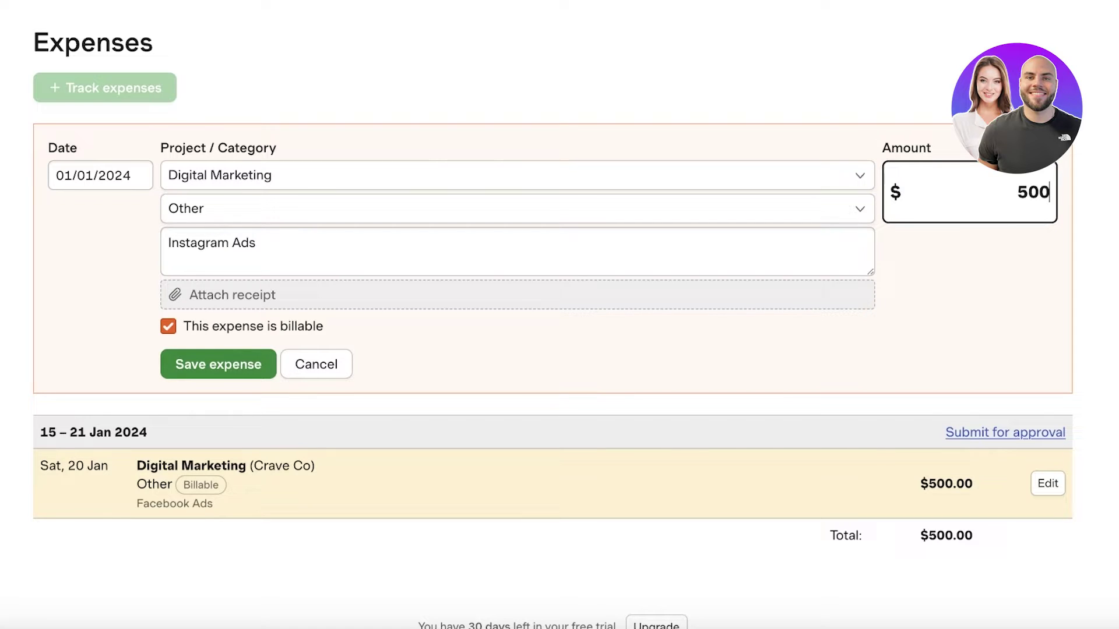
{"action": "key", "text": "BackSpace"}
{"action": "key", "text": "BackSpace"}
{"action": "key", "text": "BackSpace"}
{"action": "type", "text": "150"}
{"action": "left_click", "coordinate": [273, 366]}
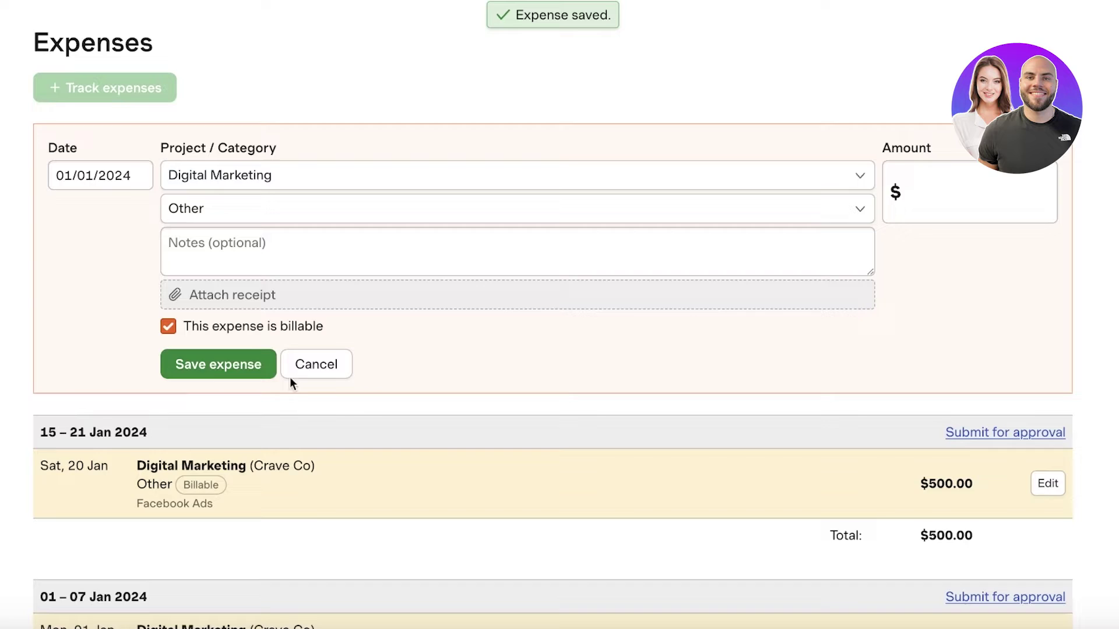
{"action": "scroll", "coordinate": [431, 441], "scroll_direction": "down", "scroll_amount": 4}
{"action": "scroll", "coordinate": [431, 442], "scroll_direction": "up", "scroll_amount": 4}
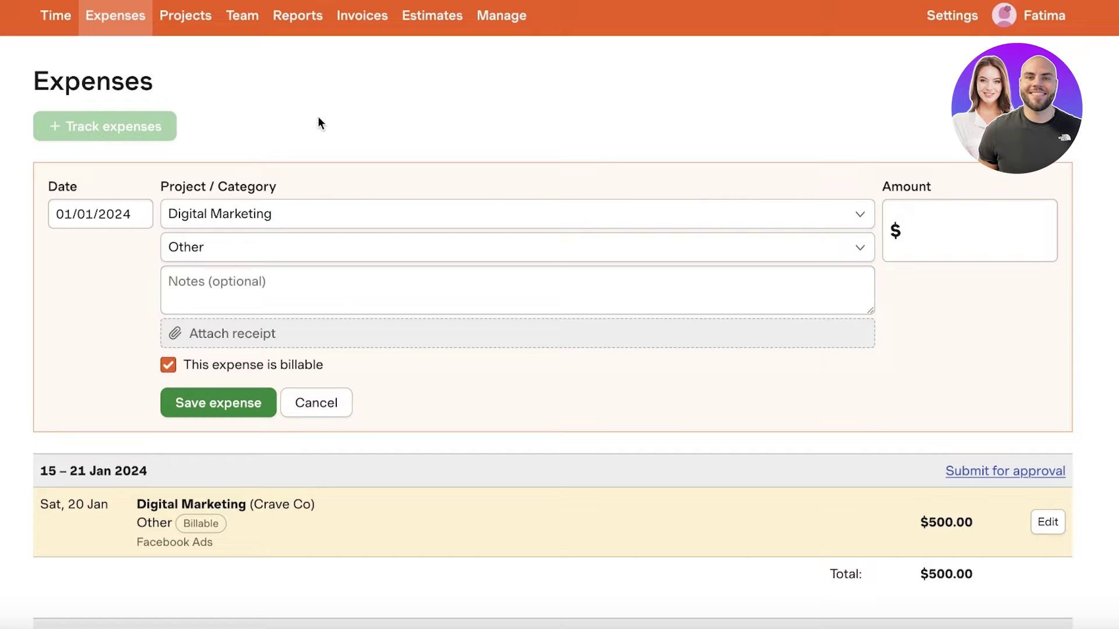
Open the 15–21 Jan week submission review, then cancel back to the Expenses list
{"action": "left_click", "coordinate": [998, 474]}
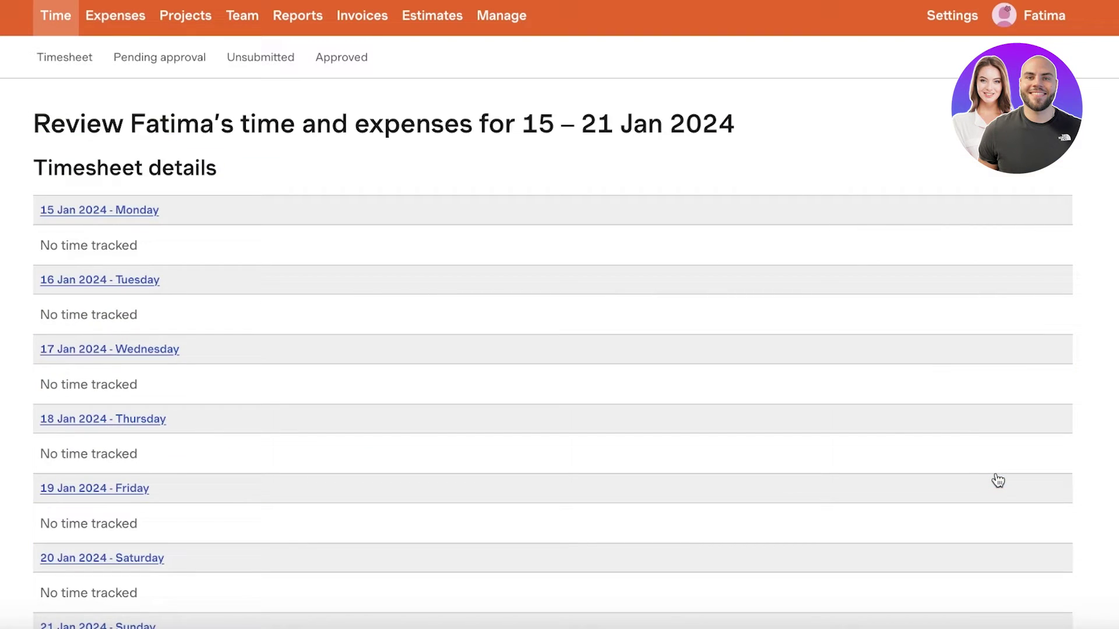
{"action": "scroll", "coordinate": [998, 481], "scroll_direction": "down", "scroll_amount": 8}
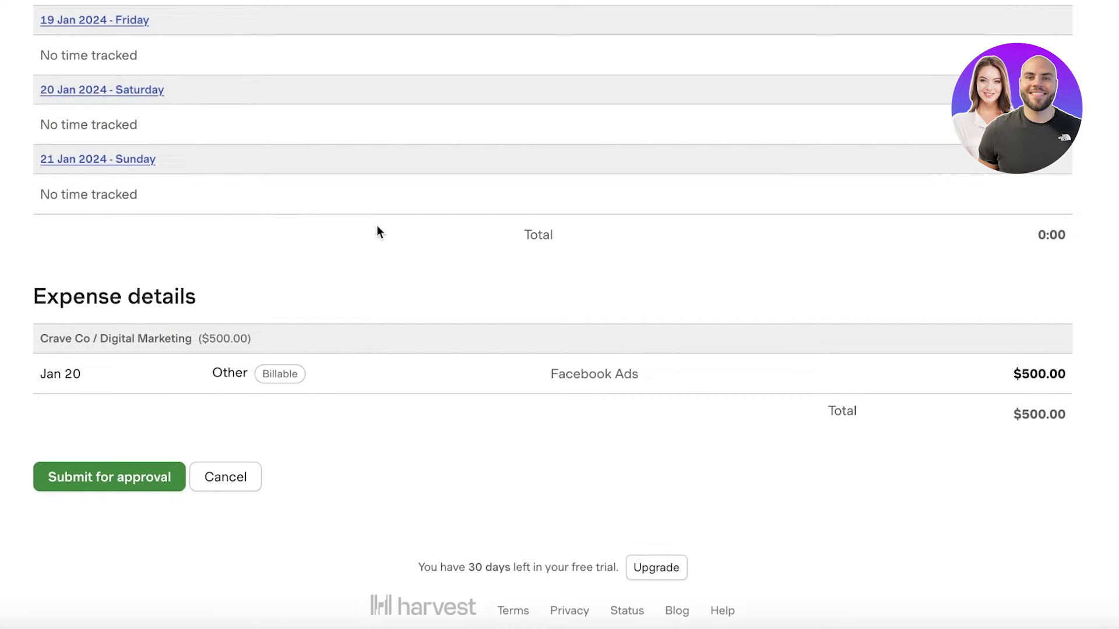
{"action": "left_click", "coordinate": [242, 475]}
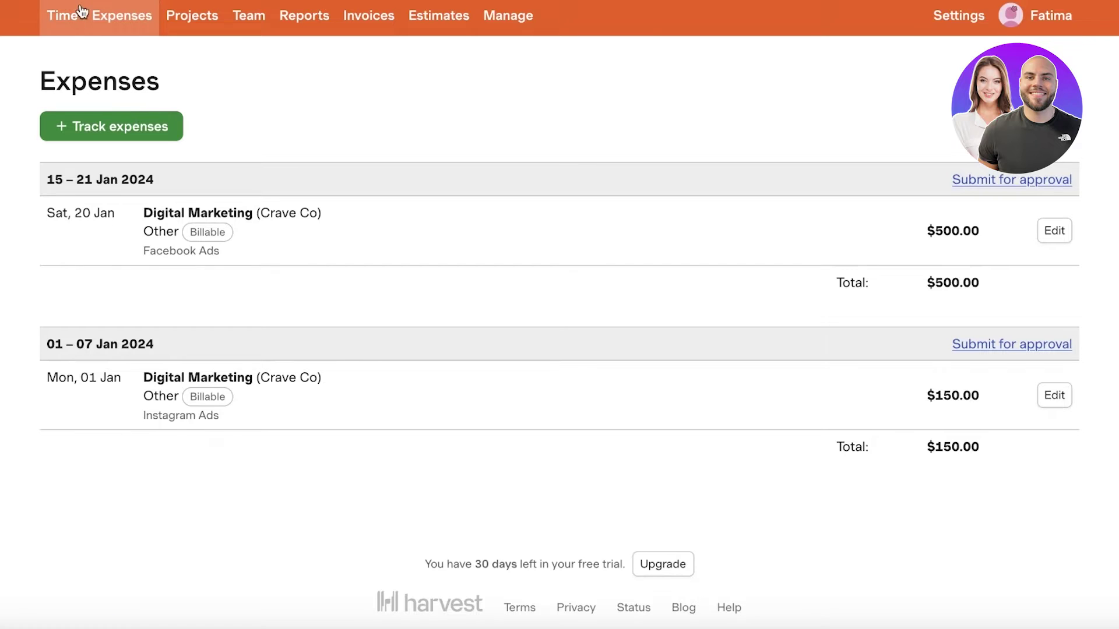
Start a new time entry for today on the timesheet
{"action": "left_click", "coordinate": [47, 22]}
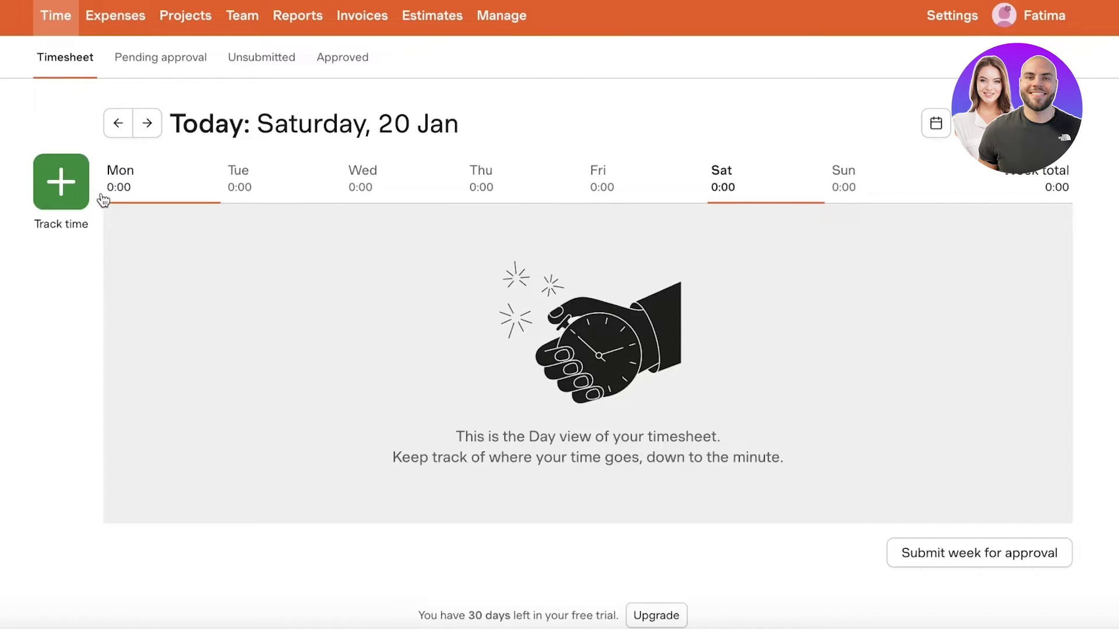
{"action": "left_click", "coordinate": [75, 179]}
{"action": "left_click", "coordinate": [470, 206]}
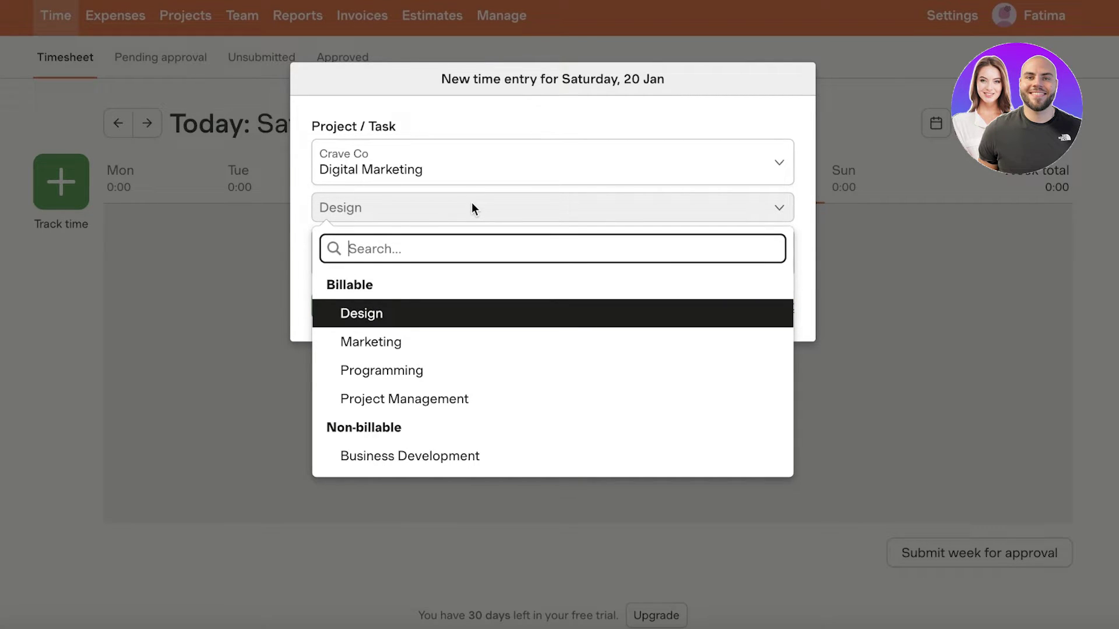
{"action": "left_click", "coordinate": [911, 277]}
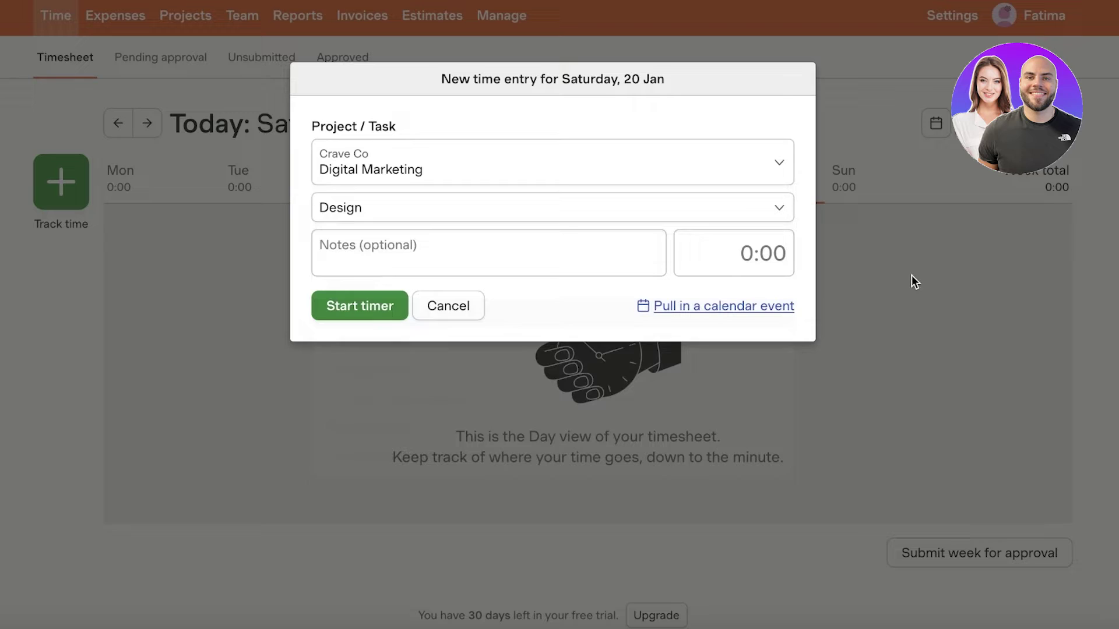
Link Google Calendar using the Google account and allow Harvest access
{"action": "left_click", "coordinate": [786, 307]}
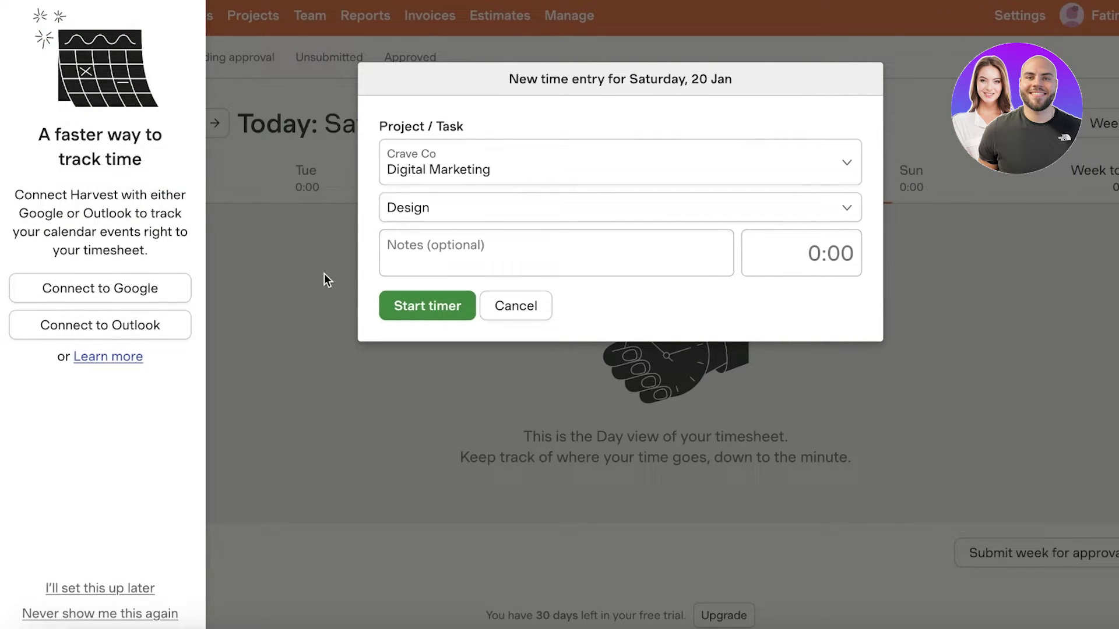
{"action": "left_click", "coordinate": [109, 290]}
{"action": "left_click", "coordinate": [665, 310]}
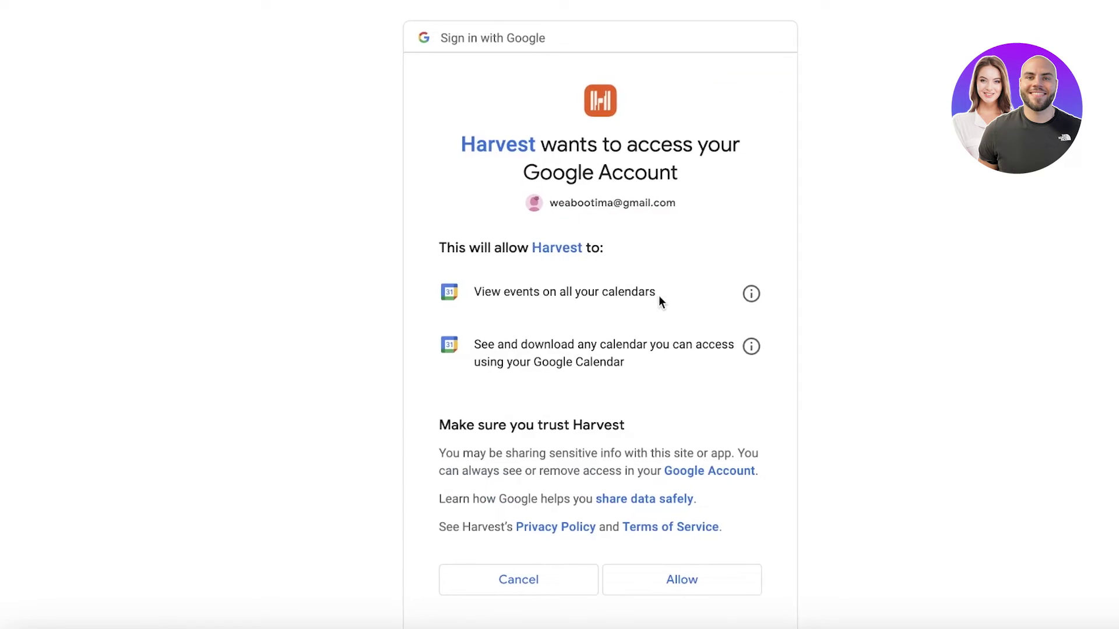
{"action": "left_click", "coordinate": [707, 583]}
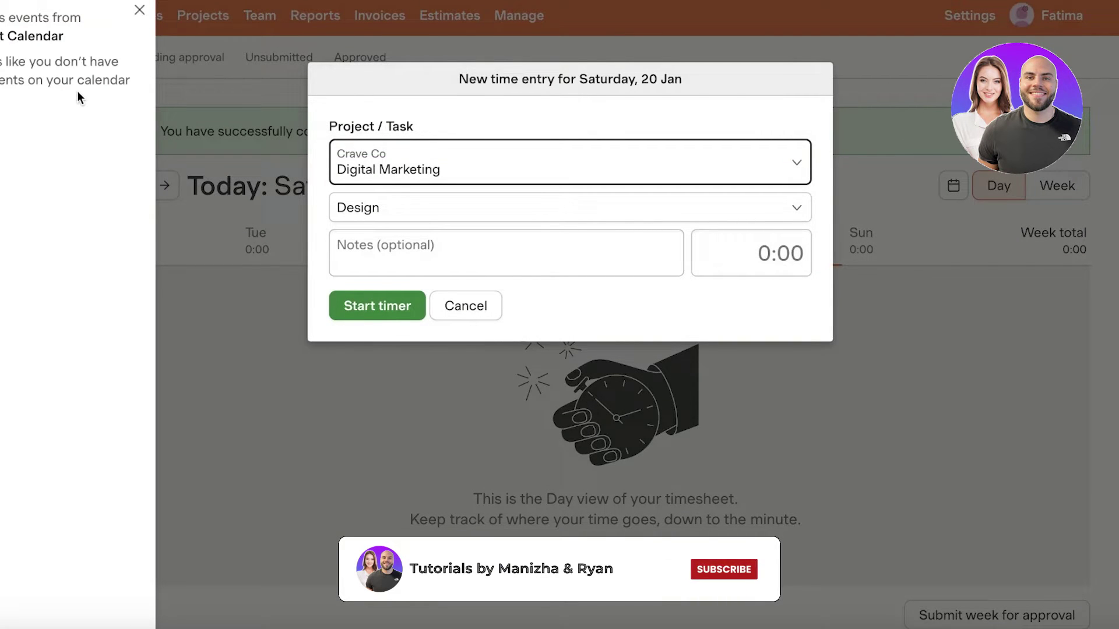
Switch the Digital Marketing entry's task to Marketing, then start and stop its timer
{"action": "left_click", "coordinate": [137, 10]}
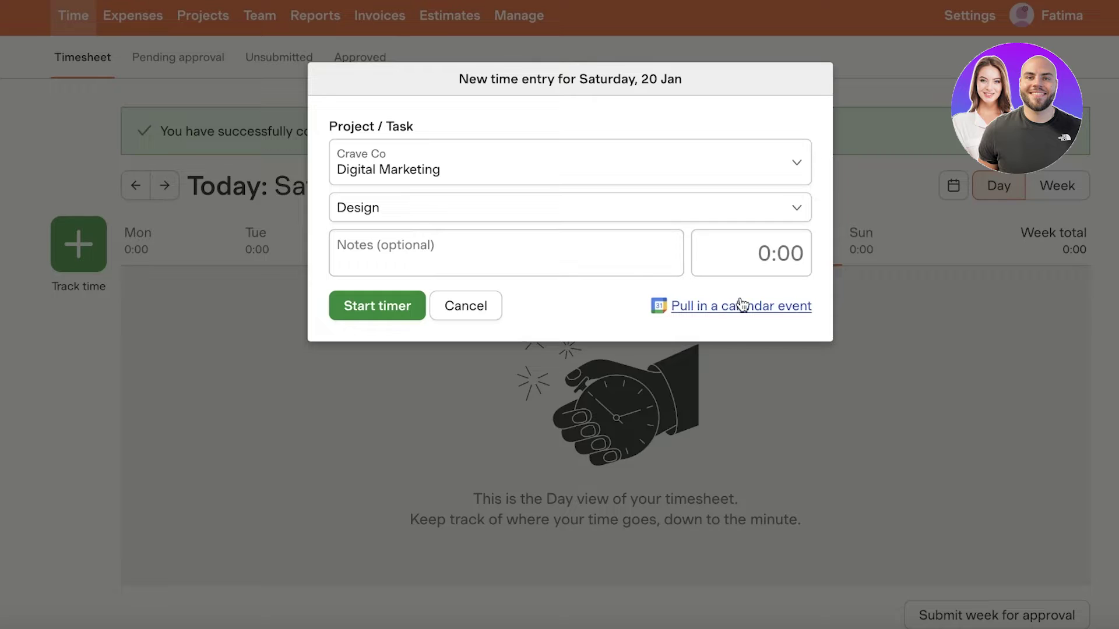
{"action": "left_click", "coordinate": [526, 245]}
{"action": "left_click", "coordinate": [513, 210]}
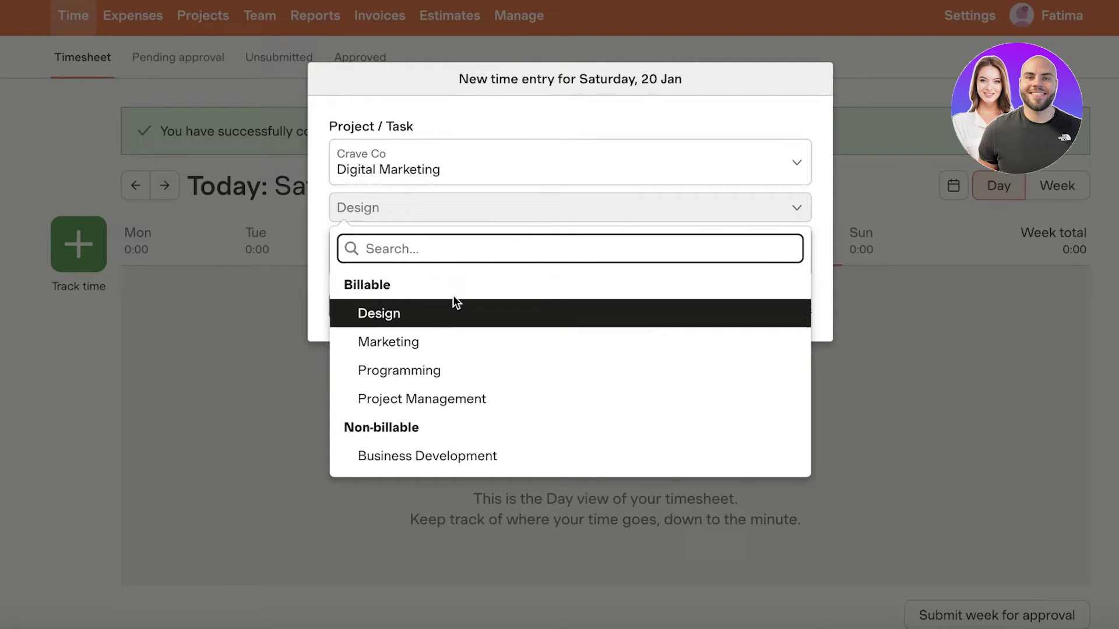
{"action": "left_click", "coordinate": [450, 340]}
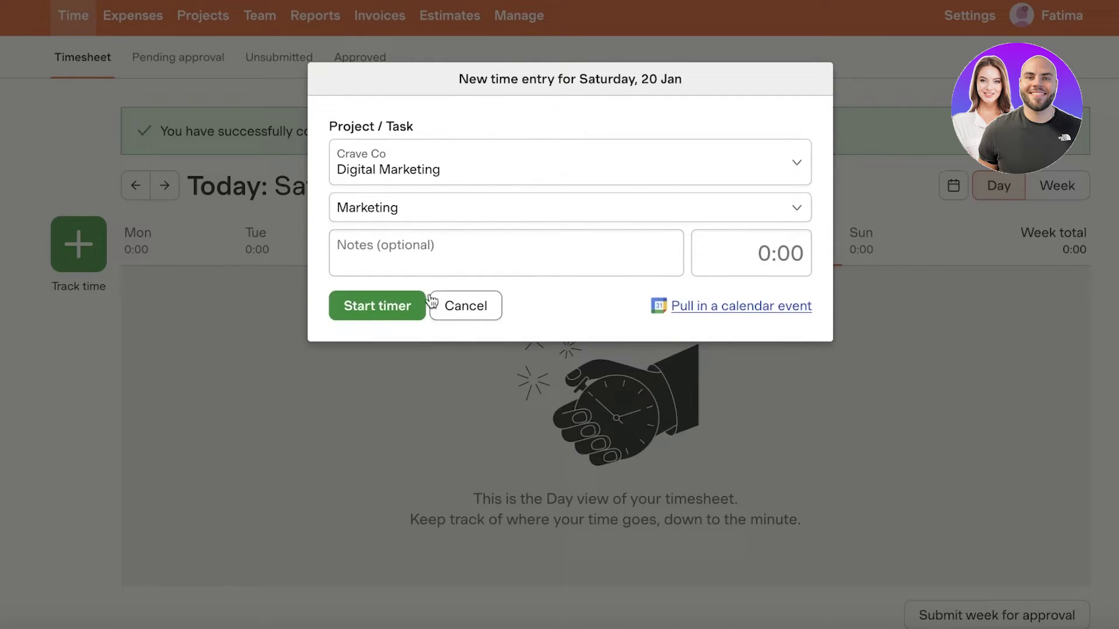
{"action": "left_click", "coordinate": [807, 265]}
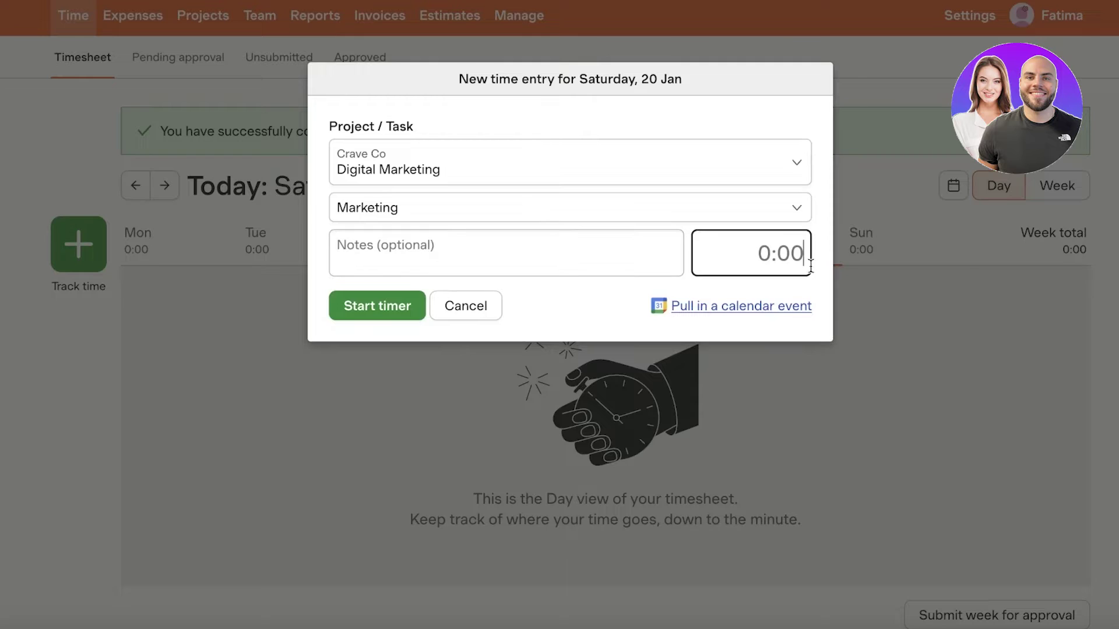
{"action": "left_click", "coordinate": [396, 252]}
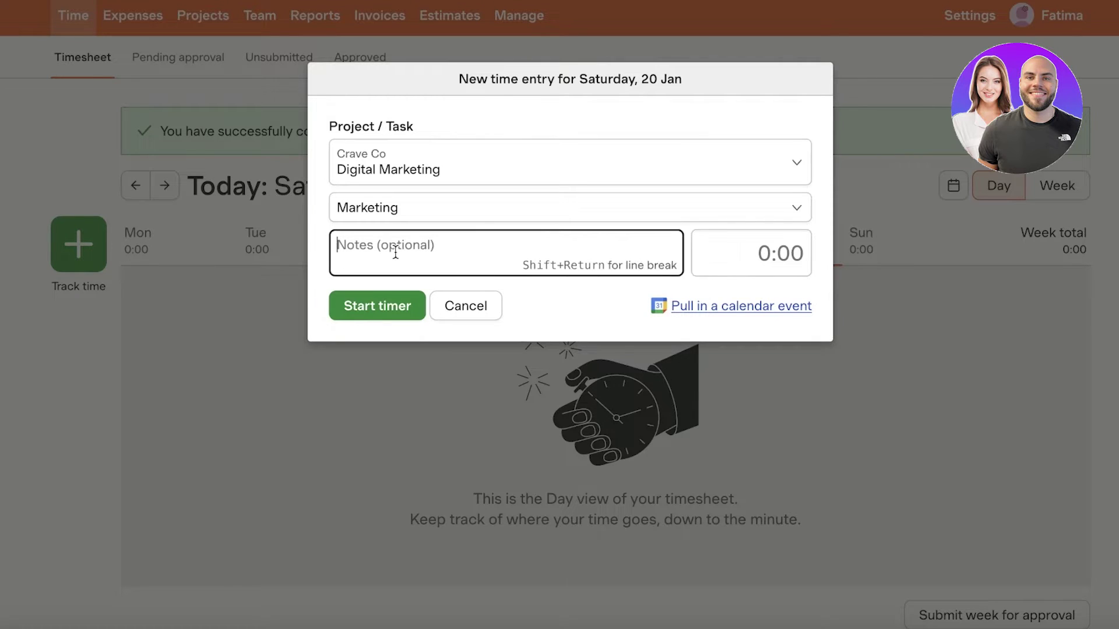
{"action": "left_click", "coordinate": [384, 303]}
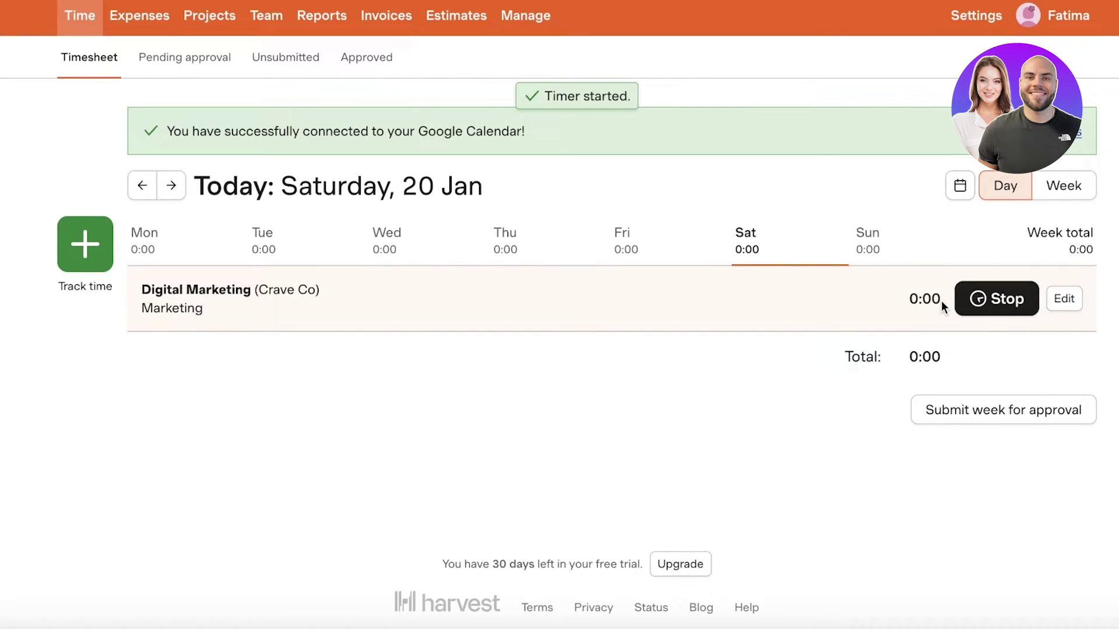
{"action": "left_click", "coordinate": [988, 306]}
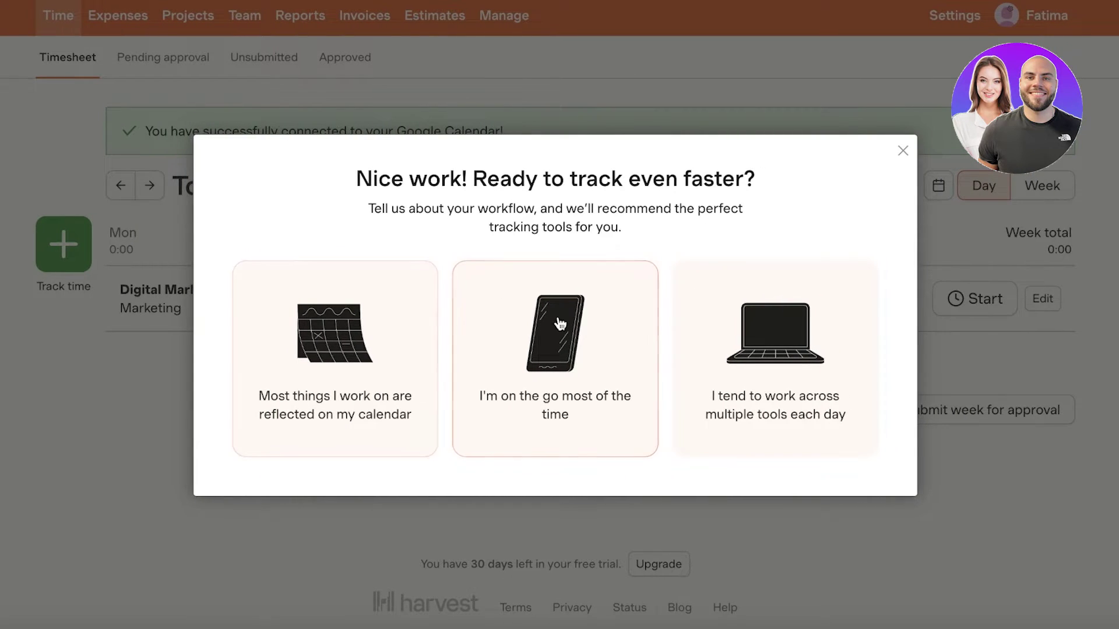
Choose the 'I'm on the go' preference and close the Our mobile apps suggestion
{"action": "left_click", "coordinate": [569, 324]}
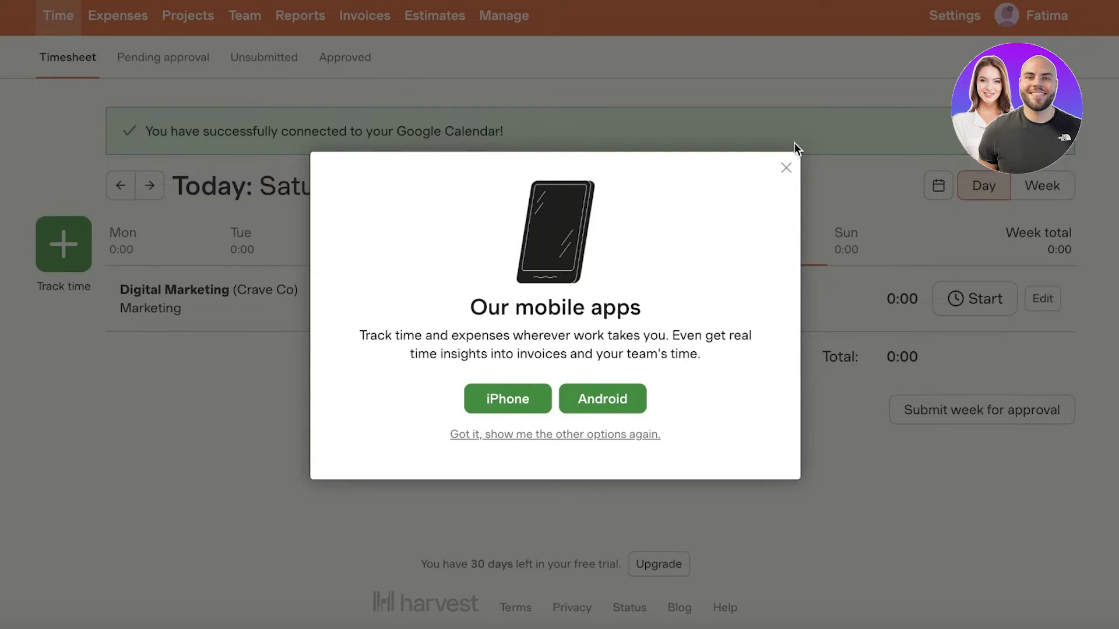
{"action": "left_click", "coordinate": [789, 167]}
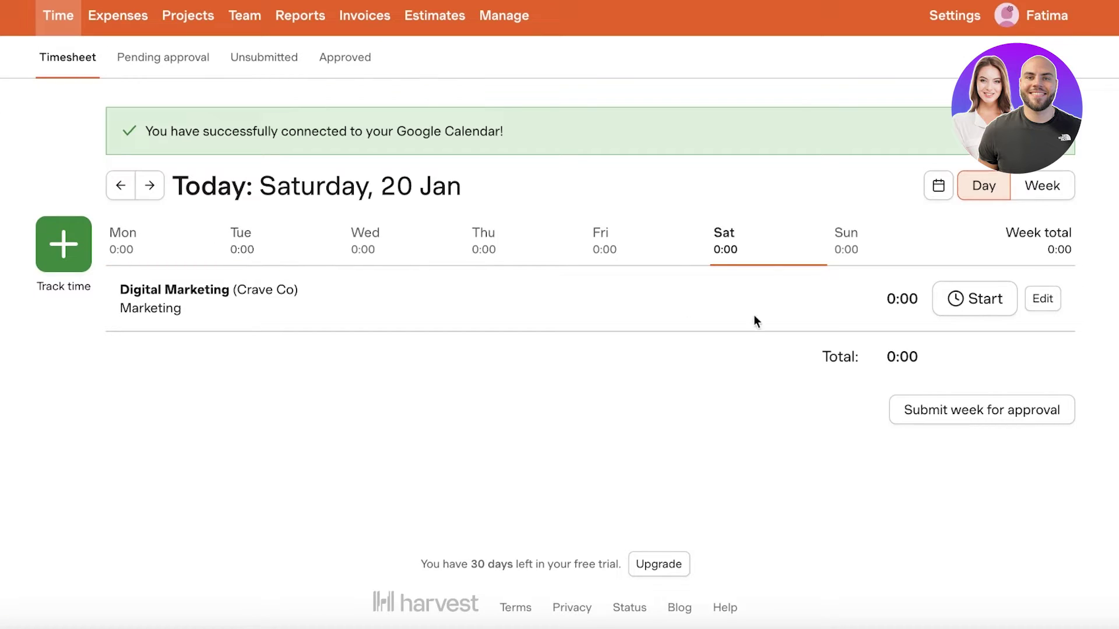
Submit the 15–21 Jan 2024 week for approval and review its $500.00 Facebook Ads expense
{"action": "left_click", "coordinate": [1014, 411]}
{"action": "left_click", "coordinate": [931, 415]}
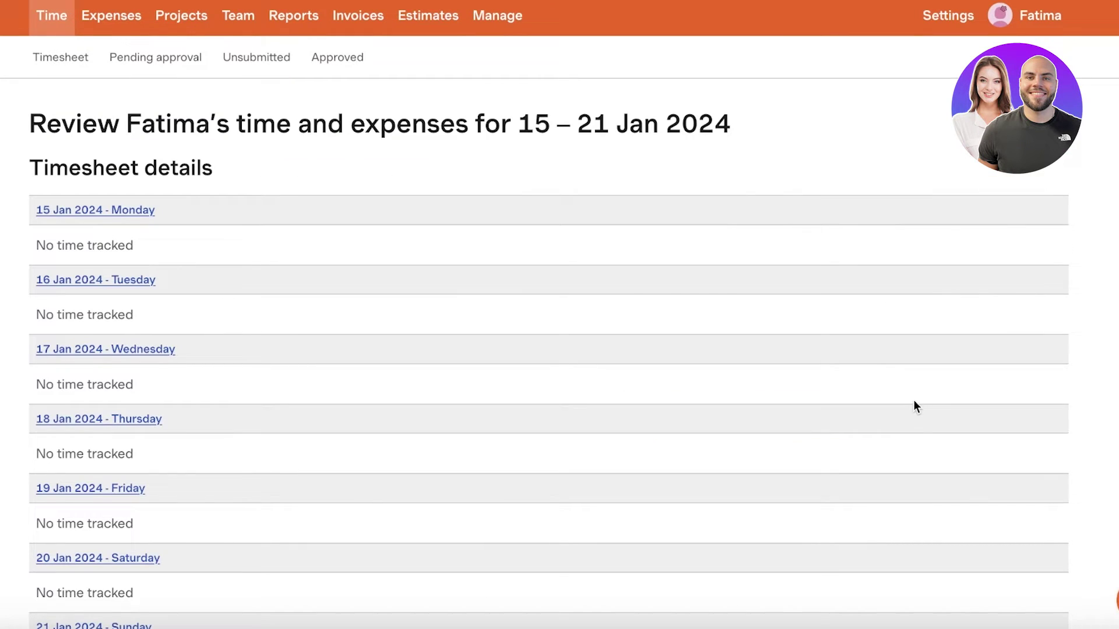
{"action": "scroll", "coordinate": [909, 396], "scroll_direction": "down", "scroll_amount": 3}
{"action": "scroll", "coordinate": [309, 273], "scroll_direction": "down", "scroll_amount": 5}
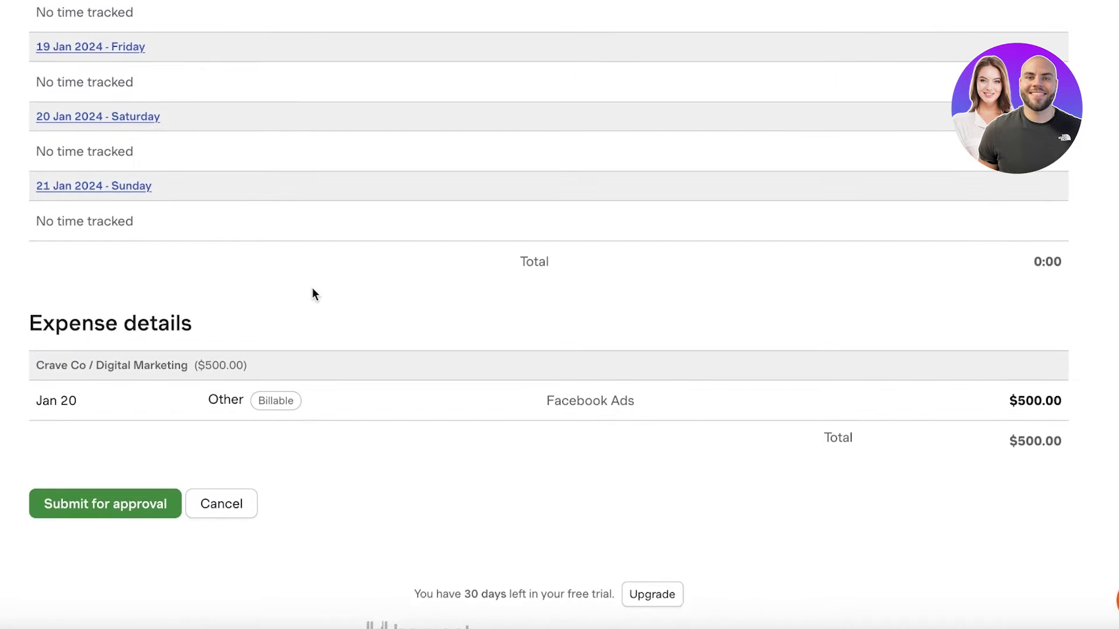
{"action": "scroll", "coordinate": [311, 289], "scroll_direction": "up", "scroll_amount": 7}
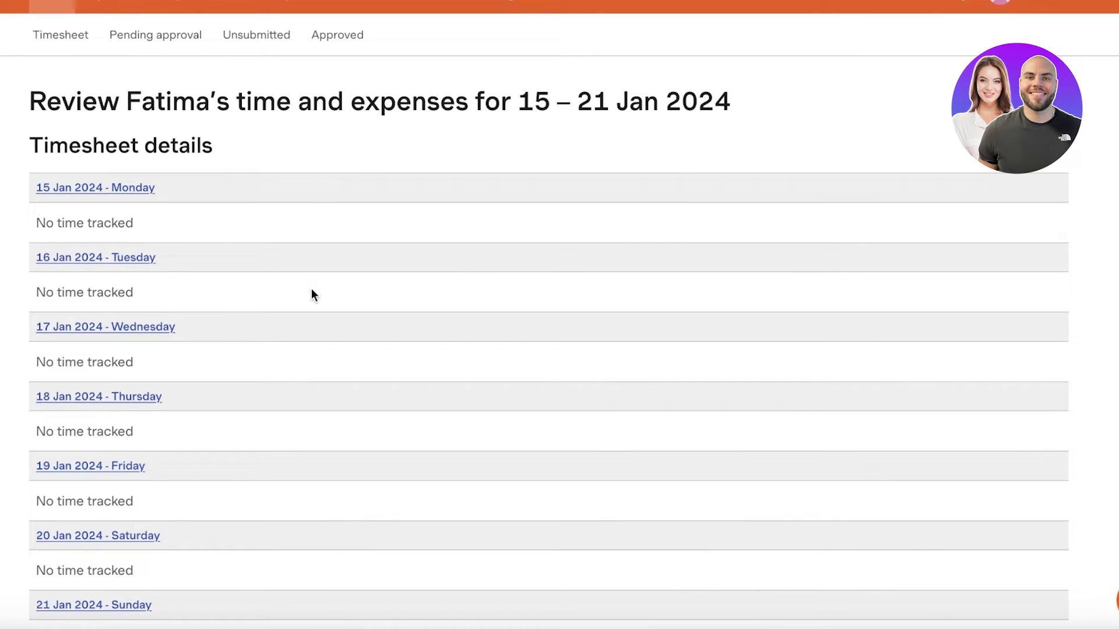
{"action": "scroll", "coordinate": [311, 294], "scroll_direction": "up", "scroll_amount": 1}
{"action": "scroll", "coordinate": [311, 288], "scroll_direction": "down", "scroll_amount": 2}
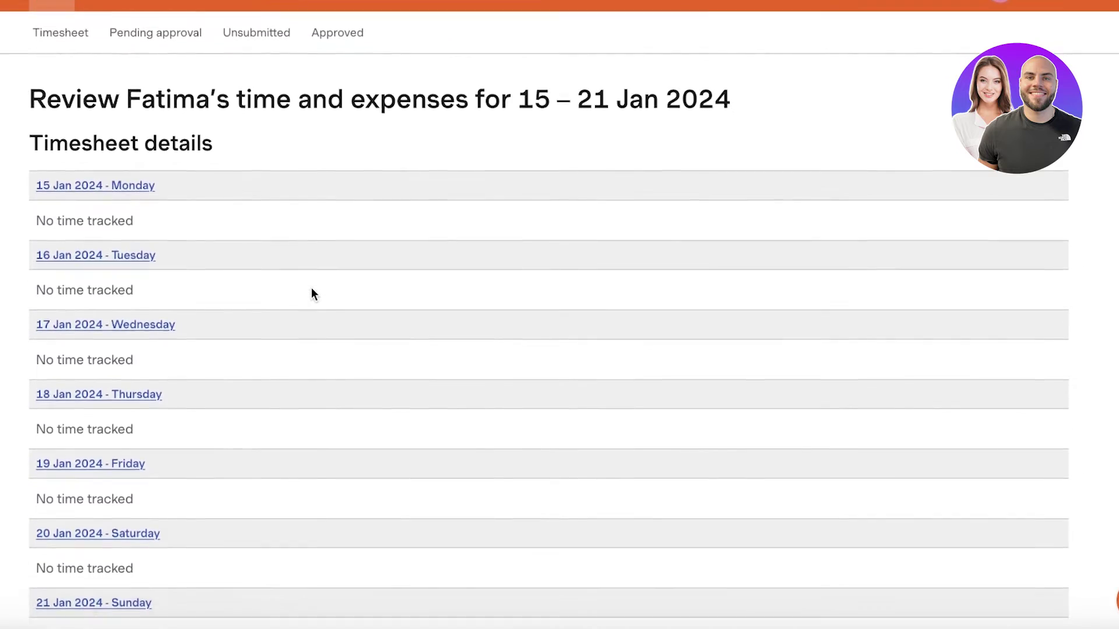
{"action": "scroll", "coordinate": [310, 287], "scroll_direction": "up", "scroll_amount": 2}
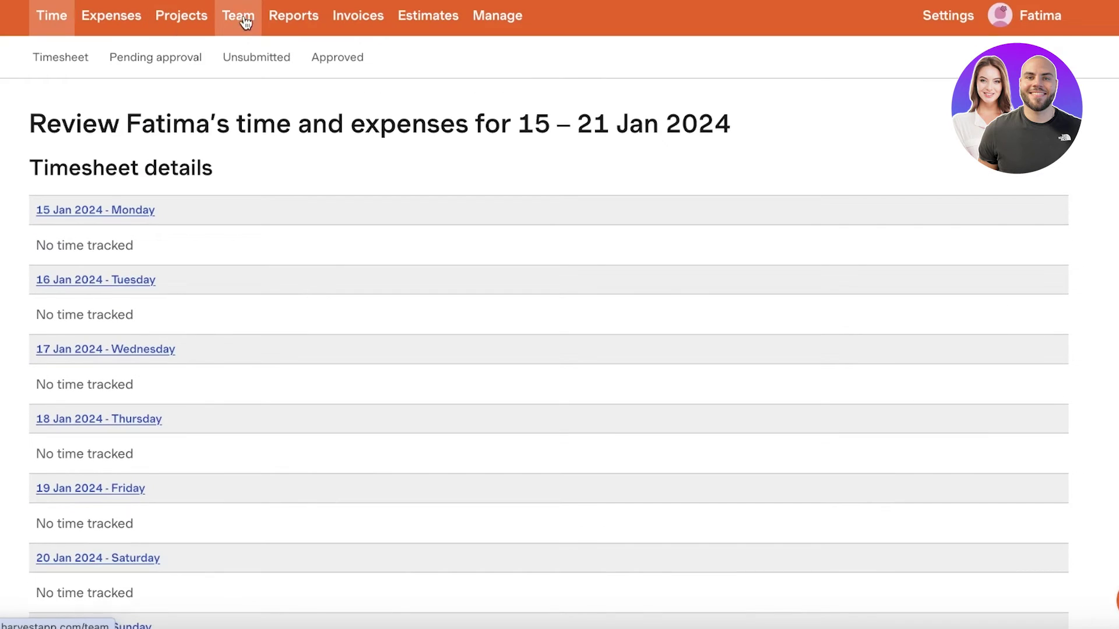
Open the Digital Marketing project and switch its chart between Hours per week and Project progress
{"action": "left_click", "coordinate": [205, 15]}
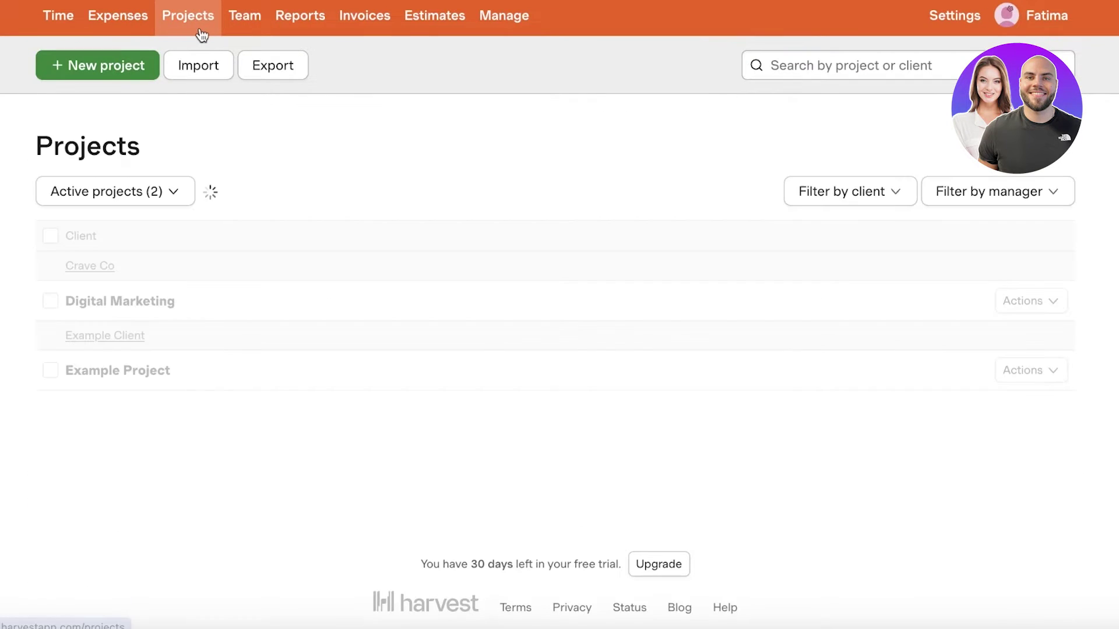
{"action": "left_click", "coordinate": [115, 299]}
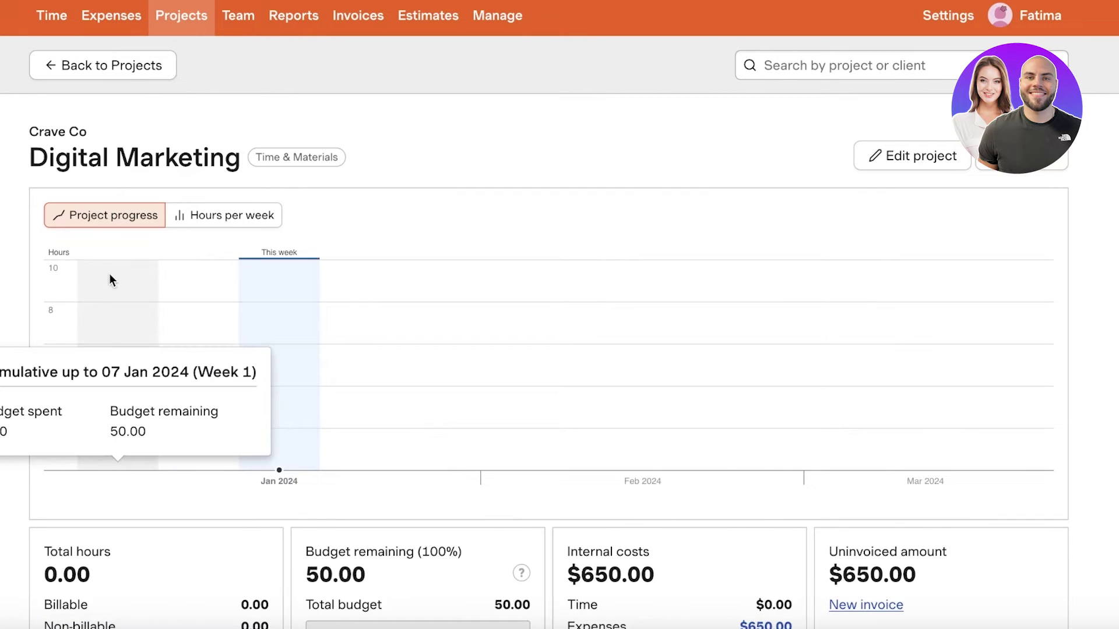
{"action": "scroll", "coordinate": [280, 251], "scroll_direction": "down", "scroll_amount": 1}
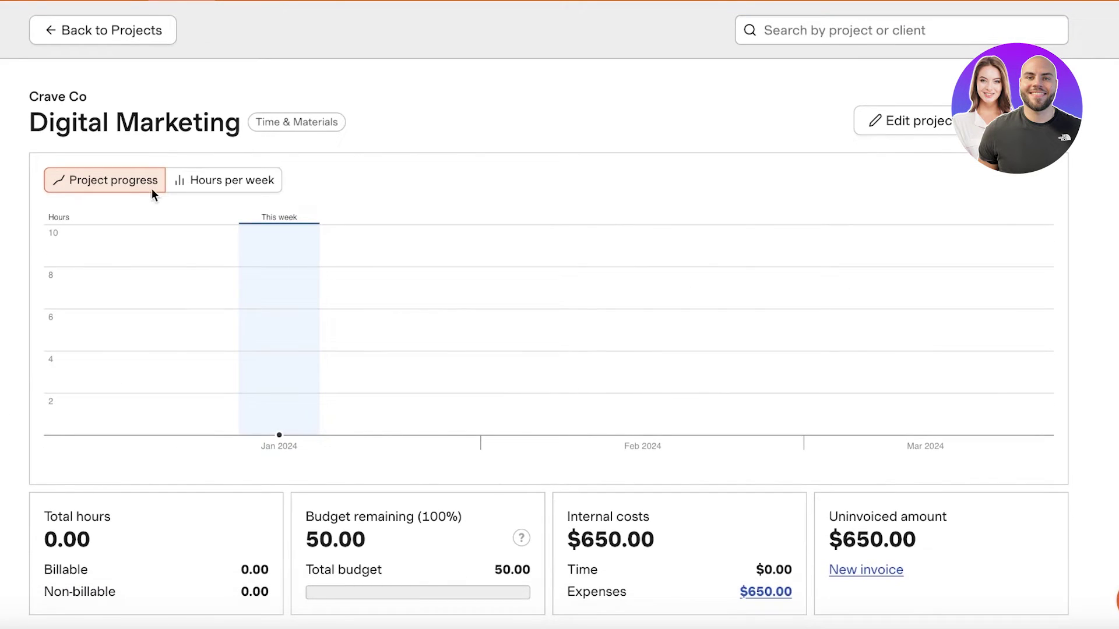
{"action": "left_click", "coordinate": [190, 179]}
{"action": "left_click", "coordinate": [121, 185]}
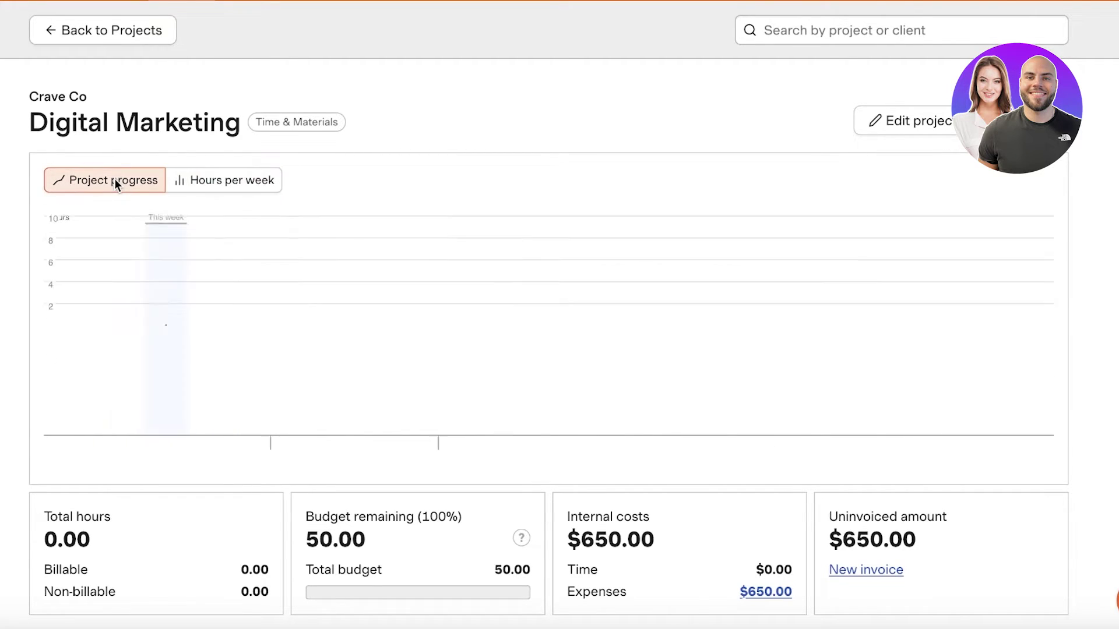
{"action": "scroll", "coordinate": [450, 407], "scroll_direction": "down", "scroll_amount": 3}
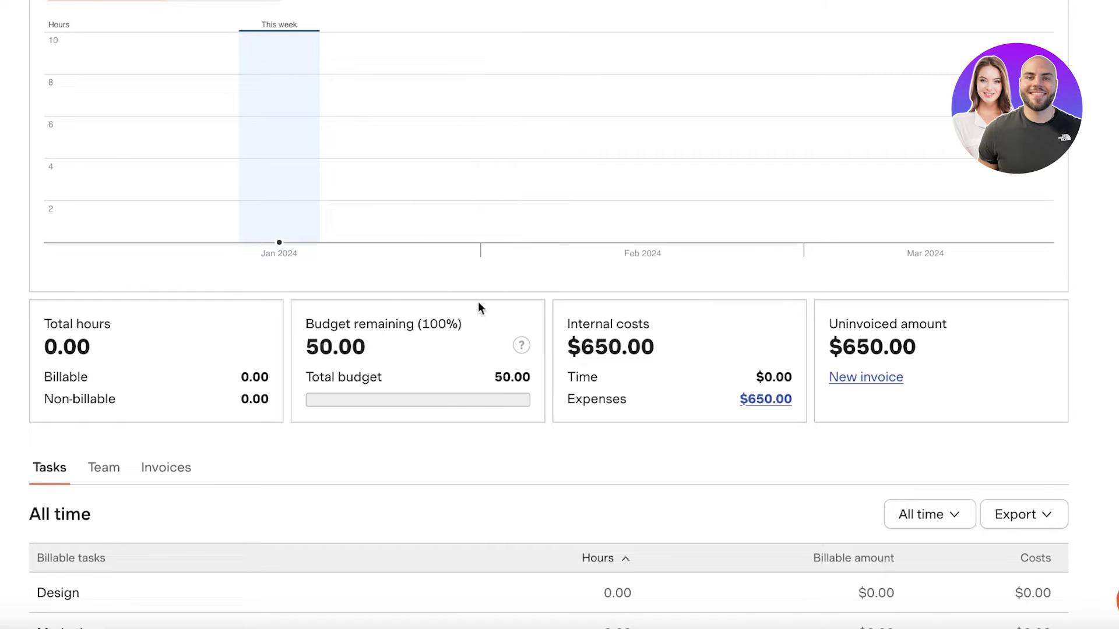
{"action": "scroll", "coordinate": [514, 350], "scroll_direction": "down", "scroll_amount": 1}
{"action": "scroll", "coordinate": [952, 373], "scroll_direction": "down", "scroll_amount": 6}
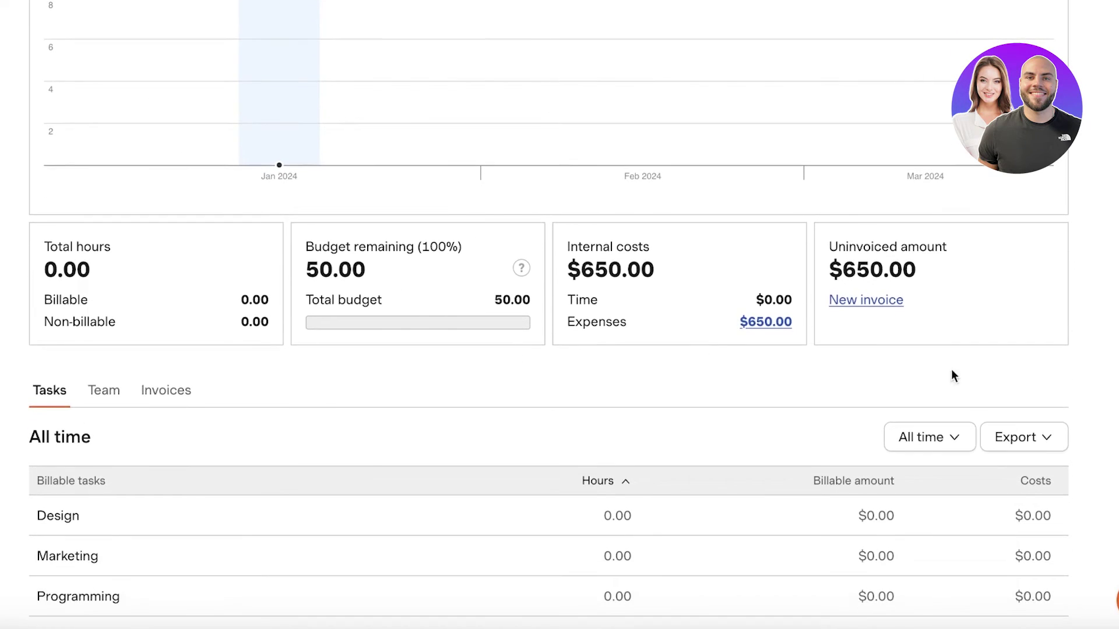
{"action": "scroll", "coordinate": [964, 362], "scroll_direction": "up", "scroll_amount": 10}
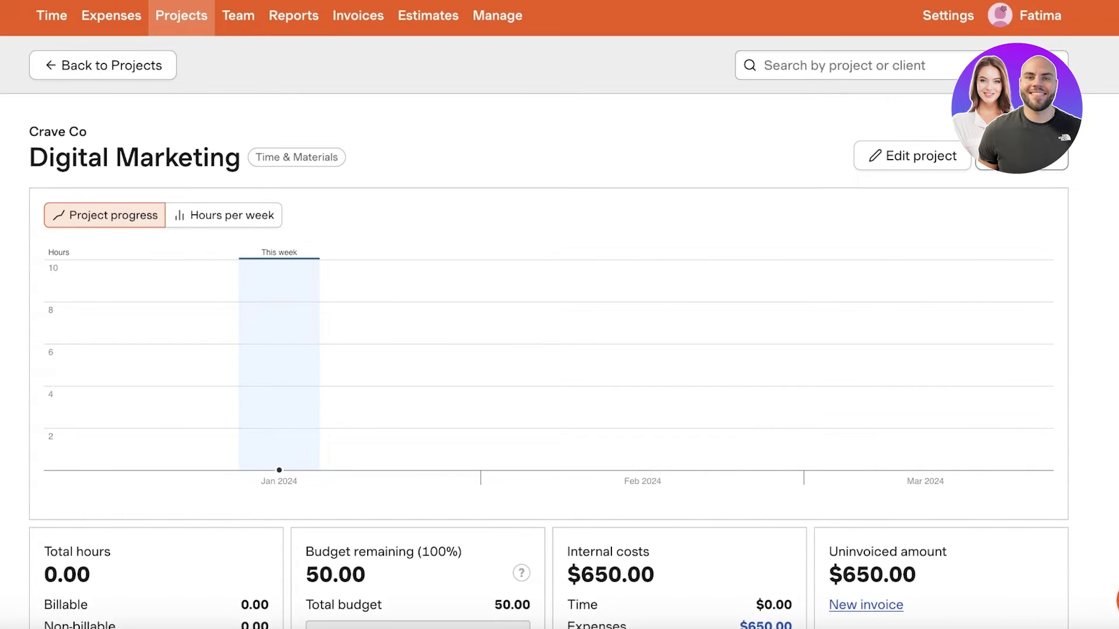
Edit the project to start on 1 January 2024 and end on 5 March 2024
{"action": "left_click", "coordinate": [941, 166]}
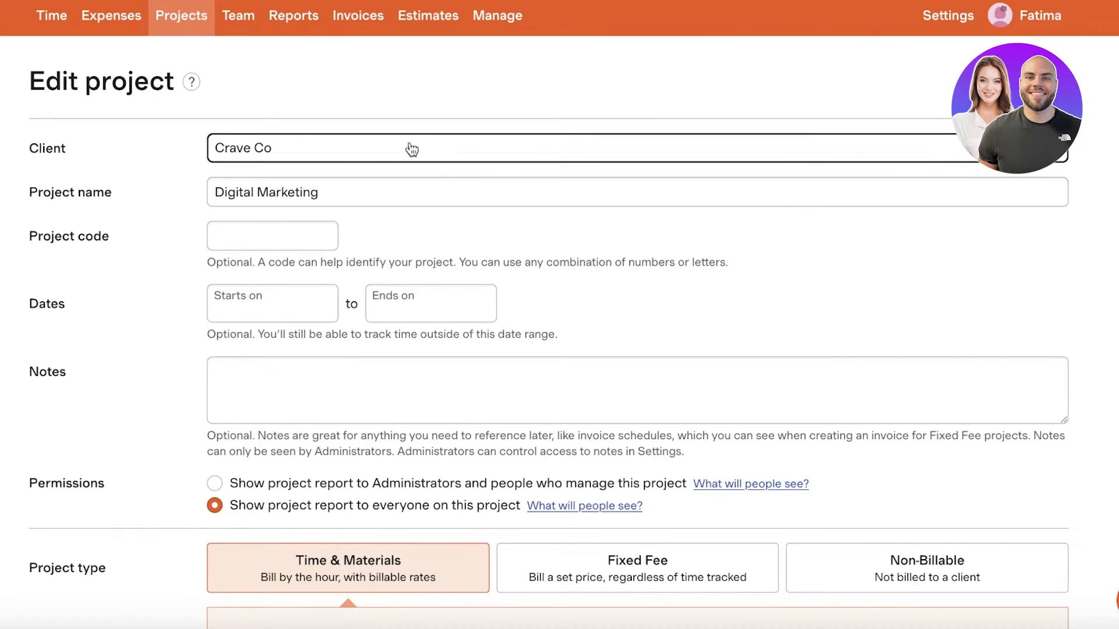
{"action": "left_click", "coordinate": [258, 228]}
{"action": "left_click", "coordinate": [270, 289]}
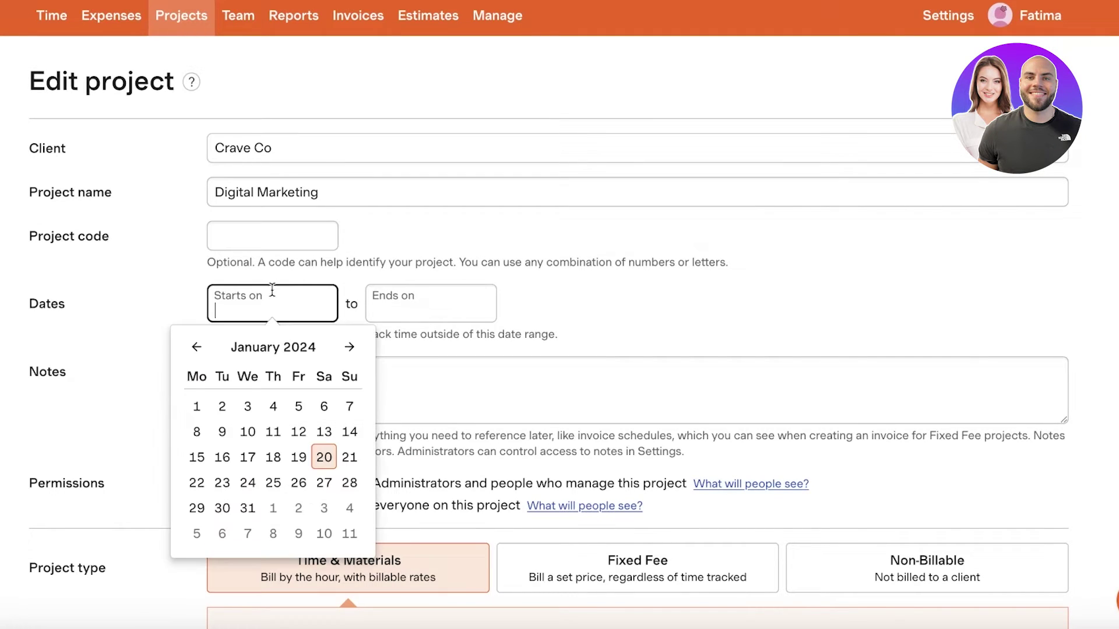
{"action": "left_click", "coordinate": [197, 406]}
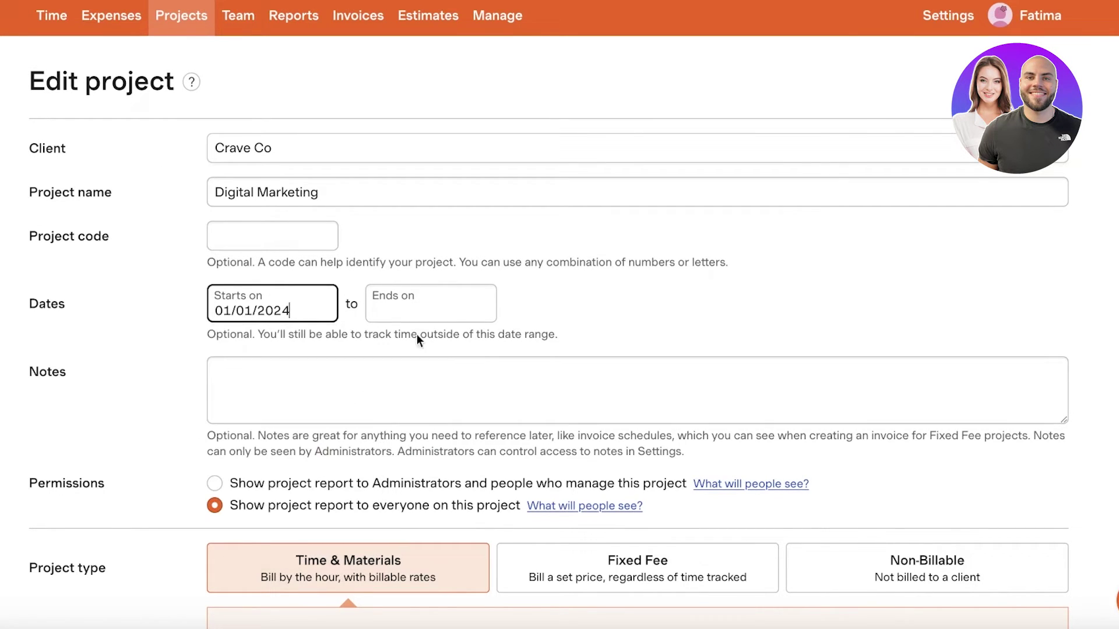
{"action": "left_click", "coordinate": [431, 309]}
{"action": "left_click", "coordinate": [508, 348]}
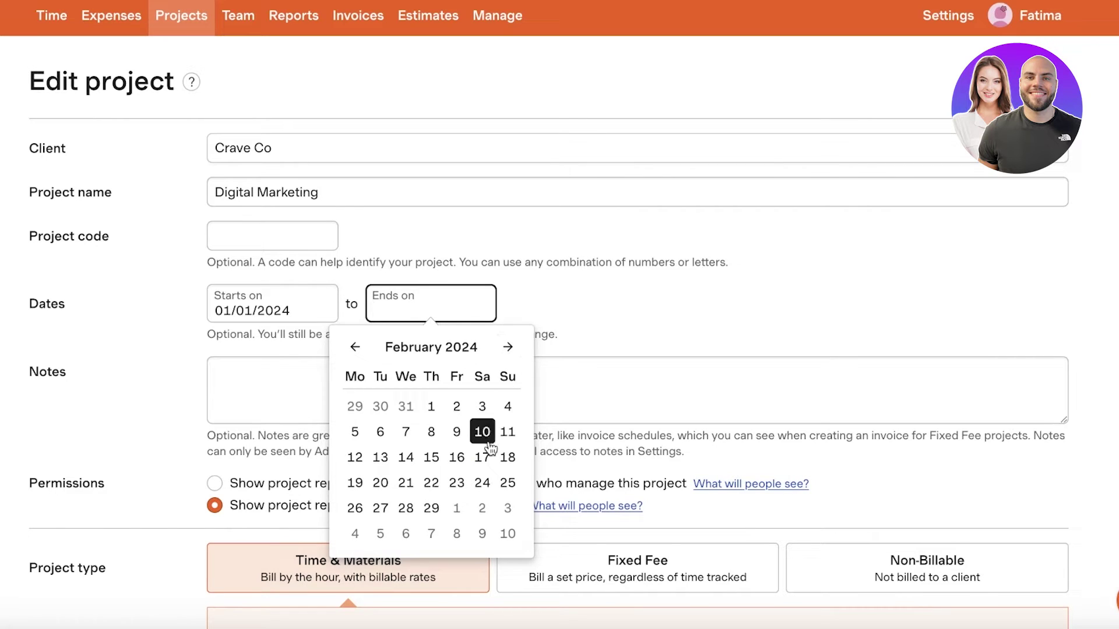
{"action": "left_click", "coordinate": [508, 347]}
{"action": "left_click", "coordinate": [380, 432]}
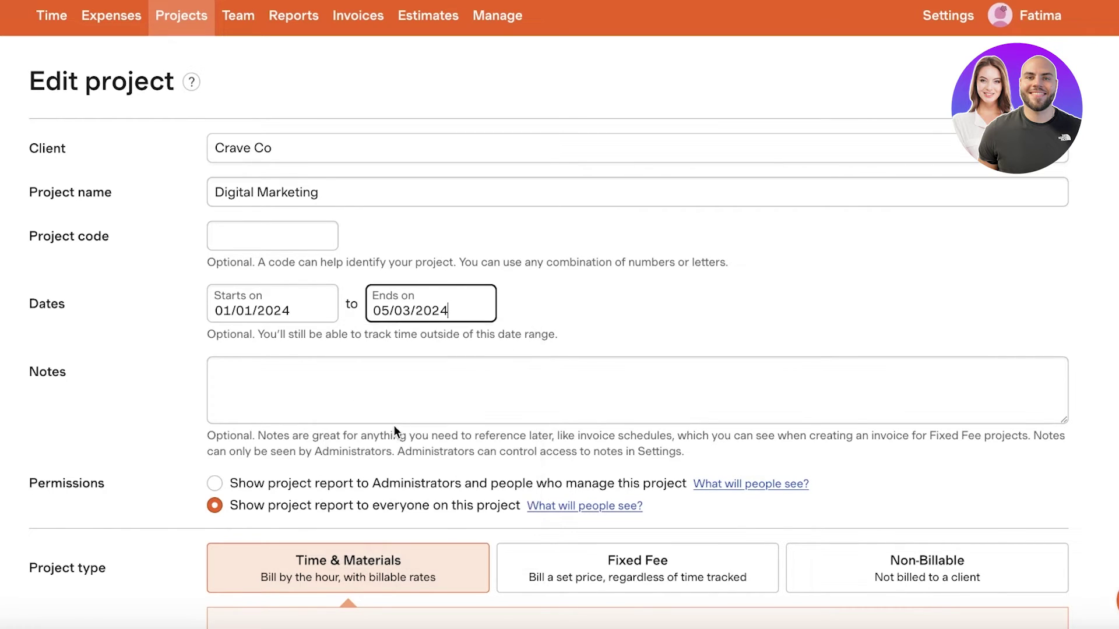
{"action": "scroll", "coordinate": [559, 392], "scroll_direction": "down", "scroll_amount": 2}
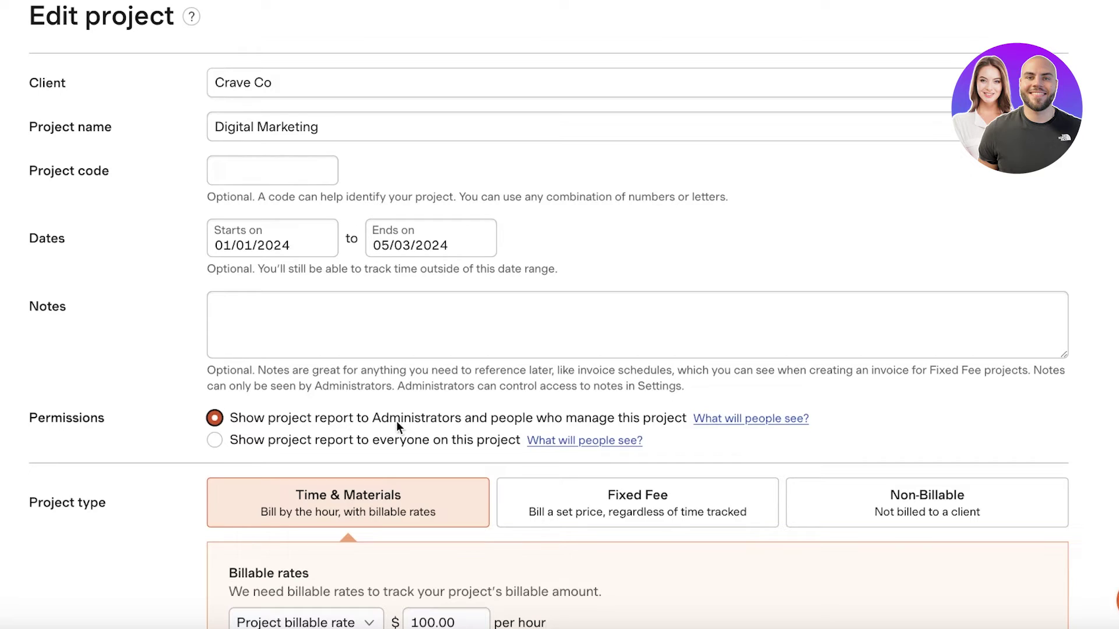
{"action": "scroll", "coordinate": [191, 415], "scroll_direction": "down", "scroll_amount": 5}
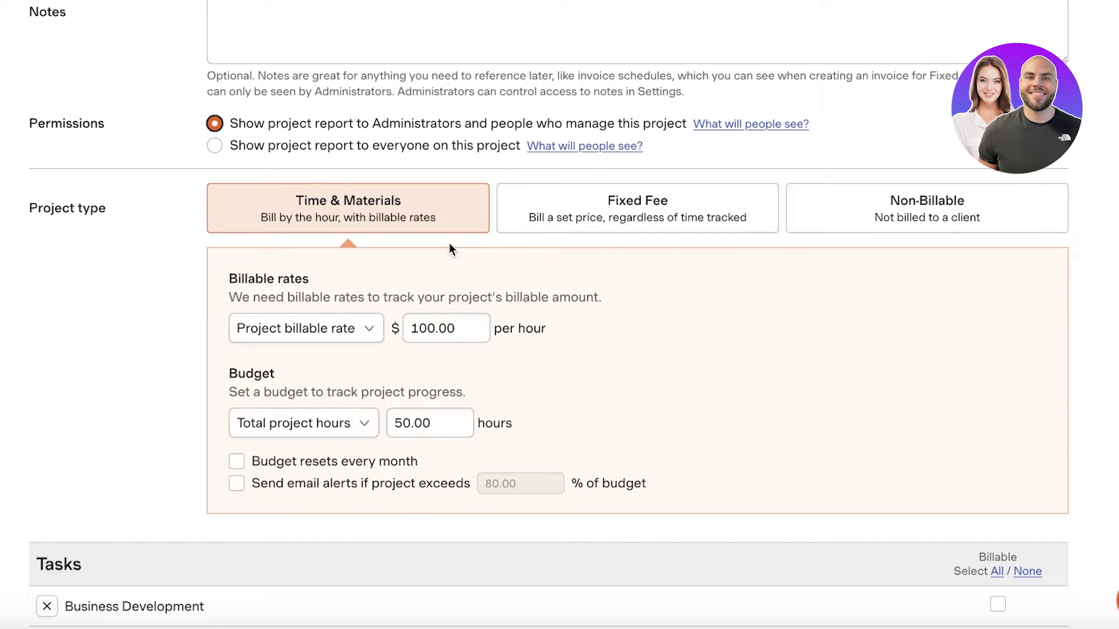
Try Fixed Fee and Non-Billable, then return to Time & Materials billed at person rates
{"action": "left_click", "coordinate": [709, 229]}
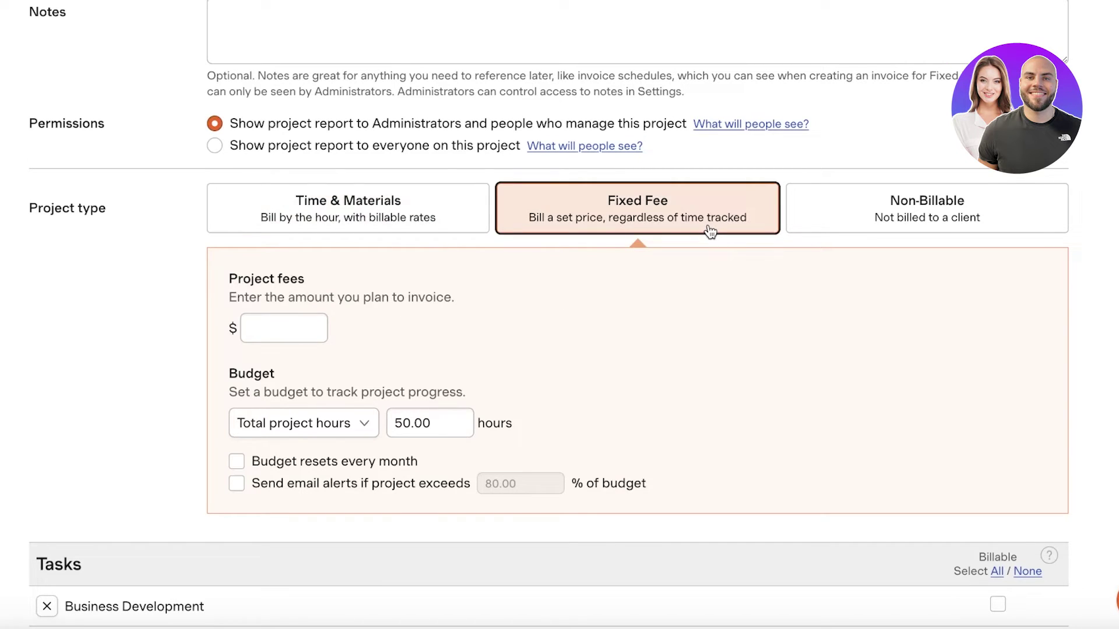
{"action": "left_click", "coordinate": [877, 210]}
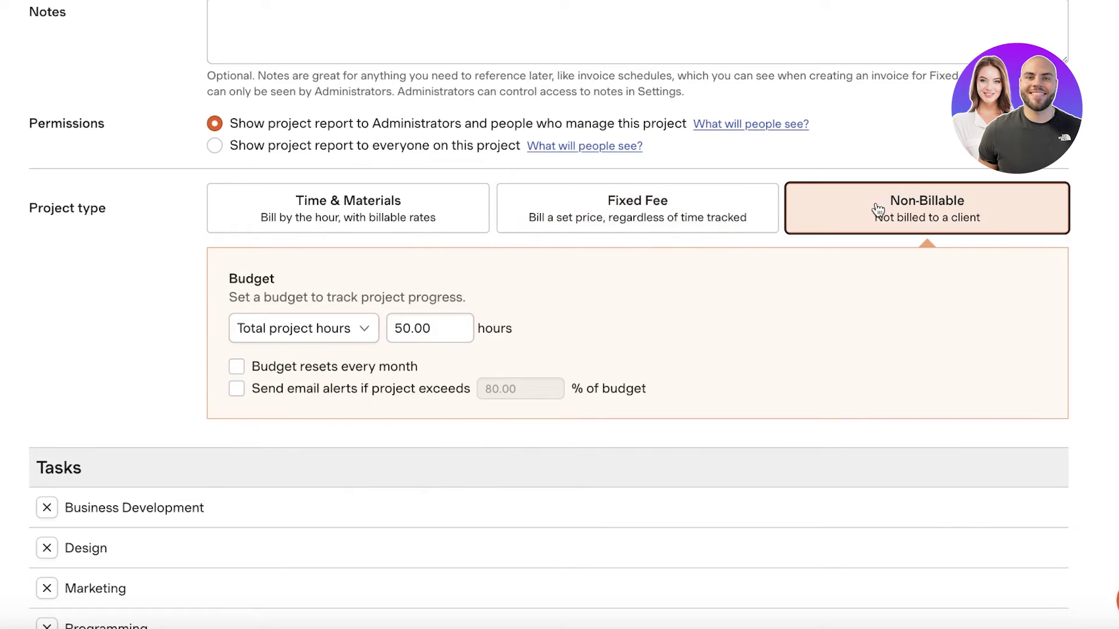
{"action": "left_click", "coordinate": [442, 235]}
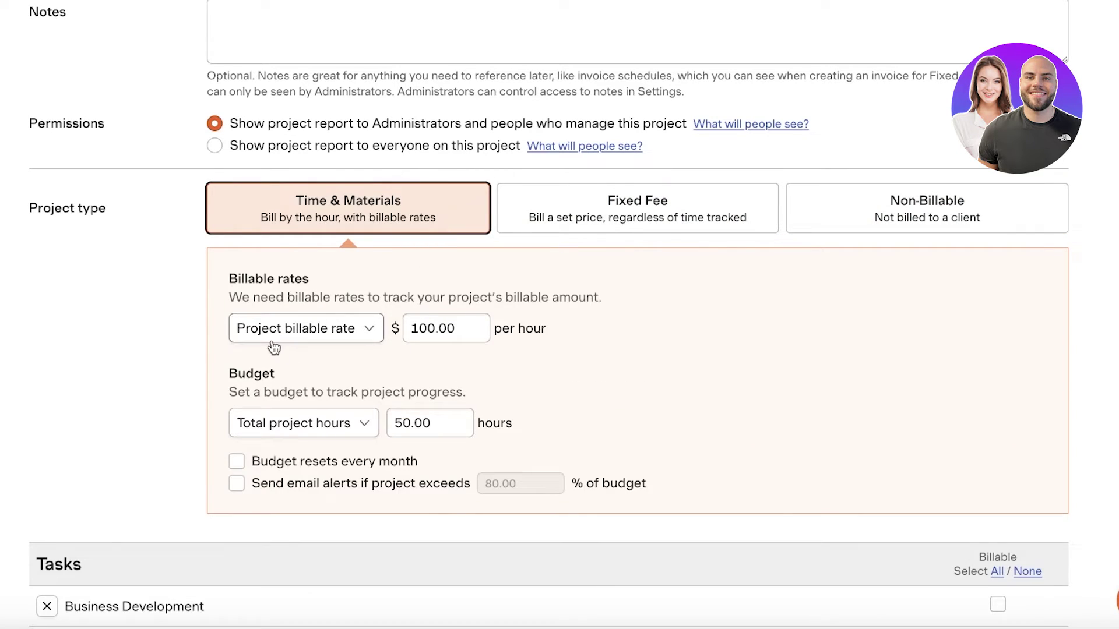
{"action": "left_click", "coordinate": [286, 329]}
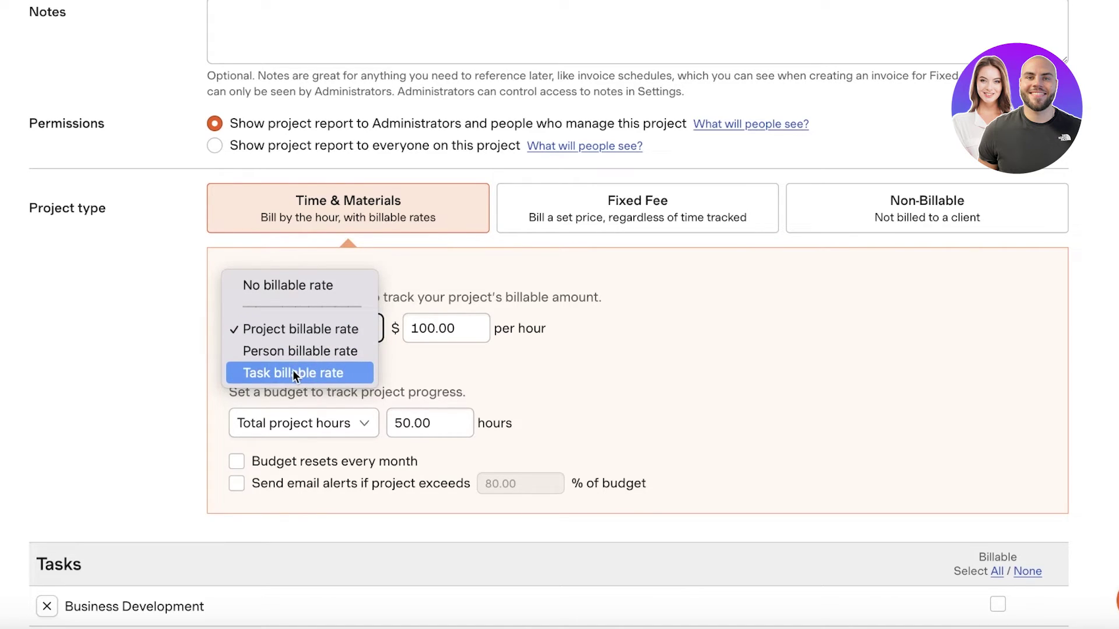
{"action": "left_click", "coordinate": [298, 352]}
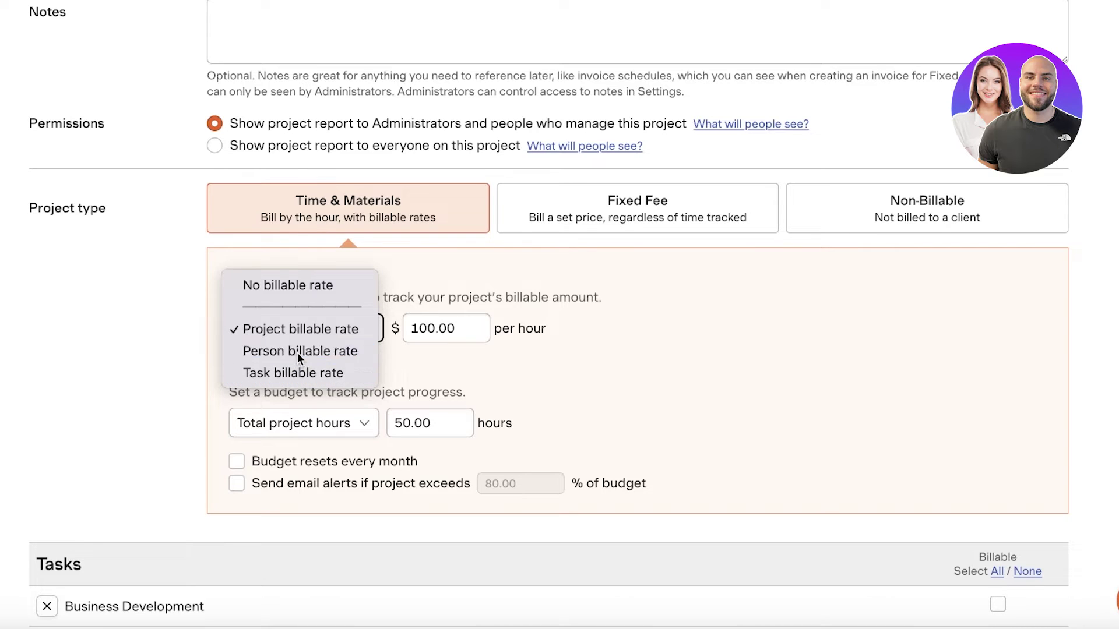
Compare task, person and project-wide billable rates, checking the 100.00 hourly project rate
{"action": "left_click", "coordinate": [305, 330]}
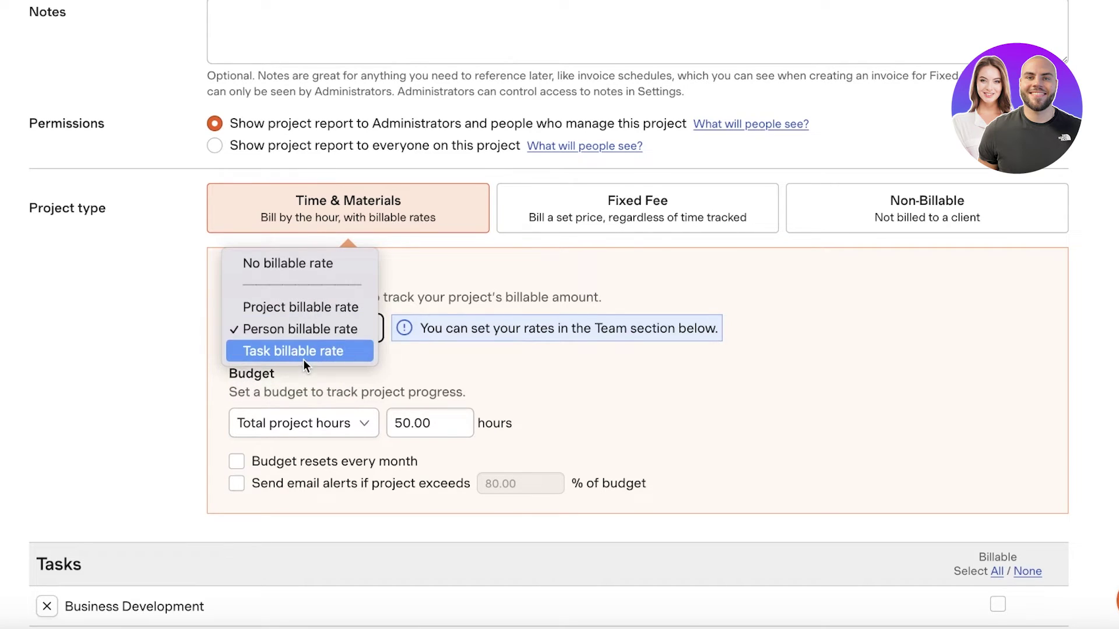
{"action": "left_click", "coordinate": [304, 351]}
{"action": "left_click", "coordinate": [331, 329]}
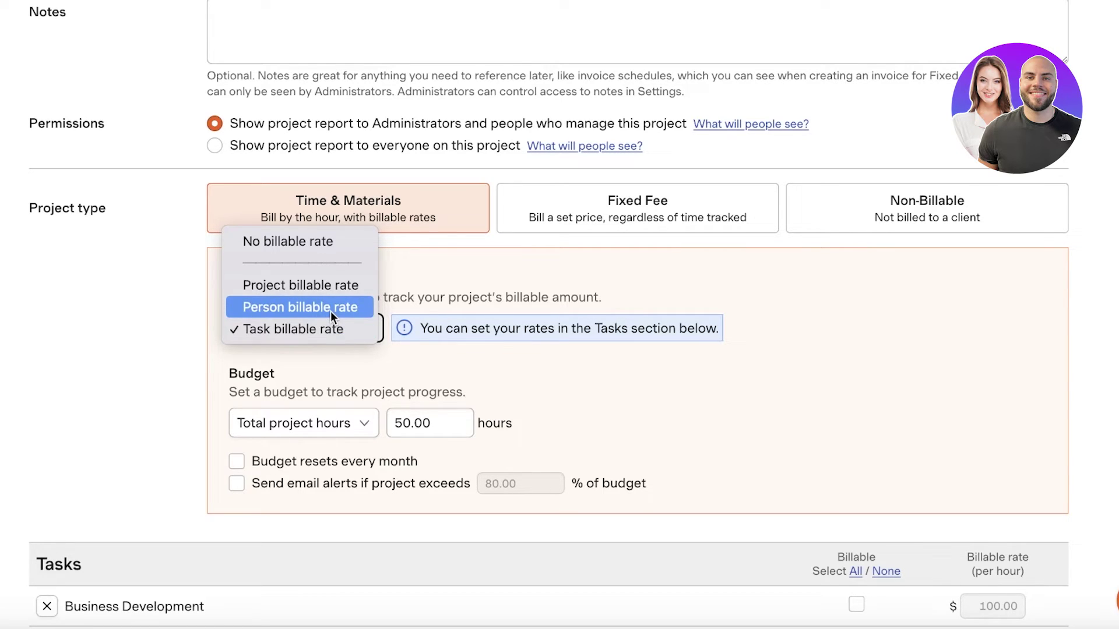
{"action": "left_click", "coordinate": [330, 309]}
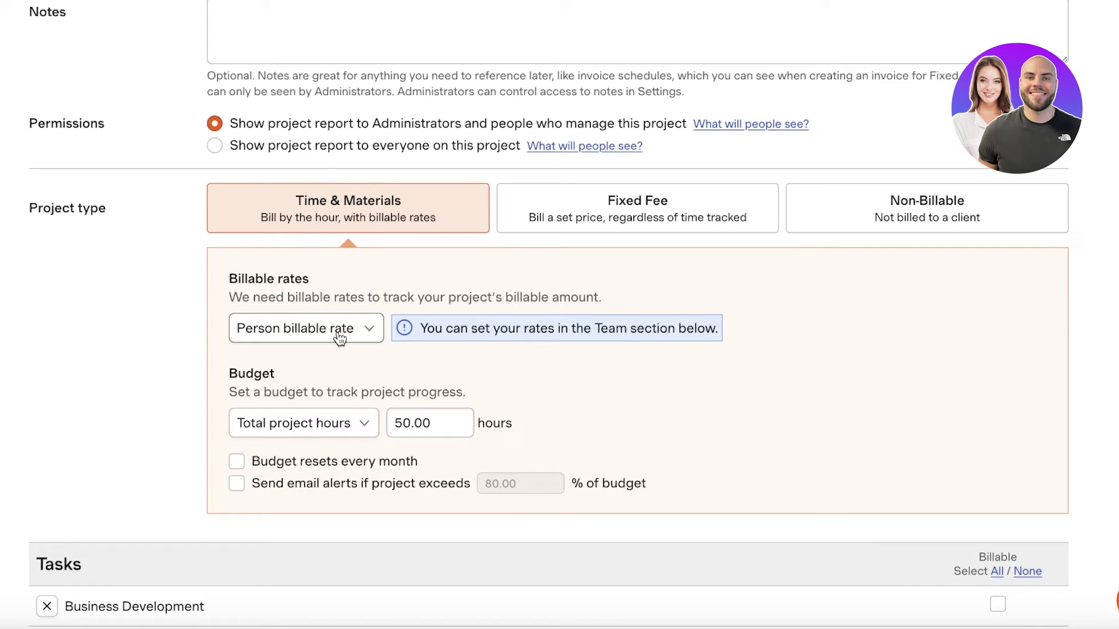
{"action": "left_click", "coordinate": [340, 337]}
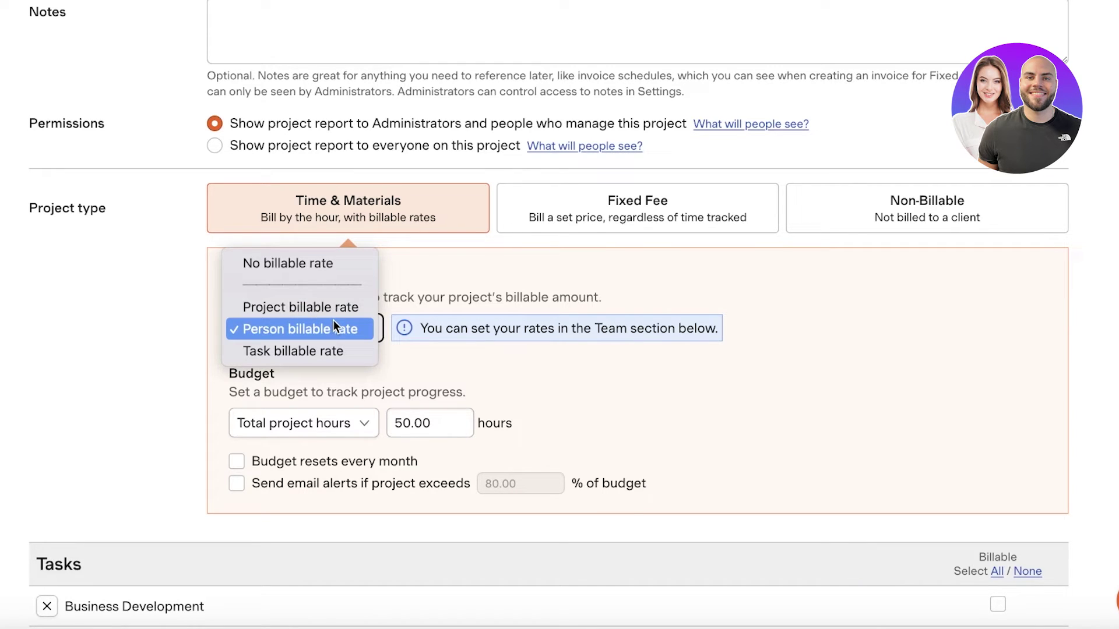
{"action": "left_click", "coordinate": [333, 310]}
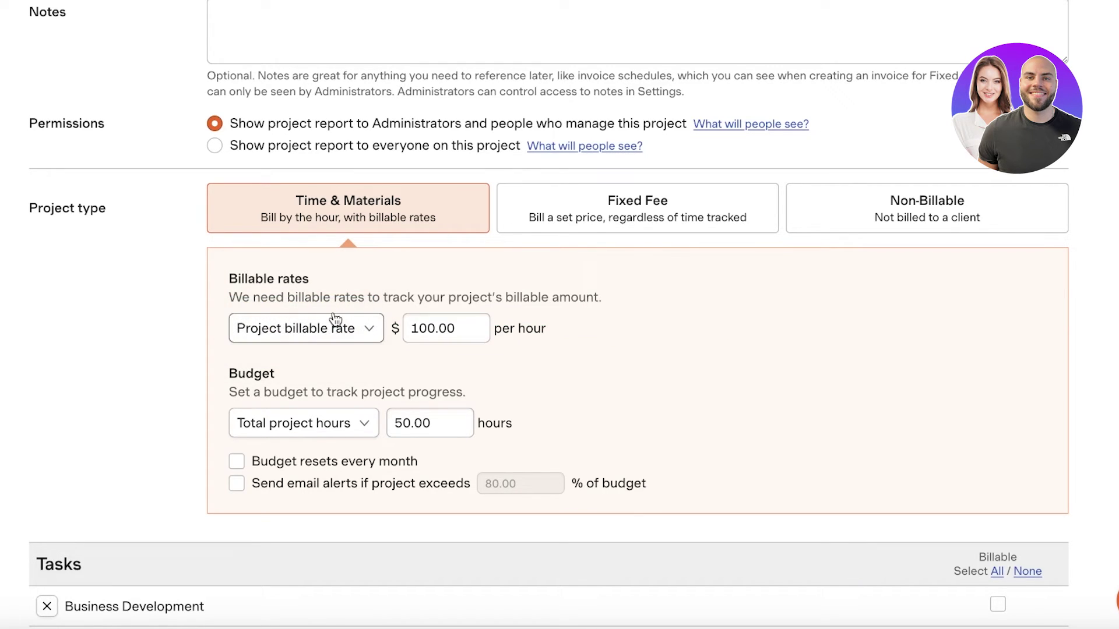
{"action": "left_click", "coordinate": [456, 328]}
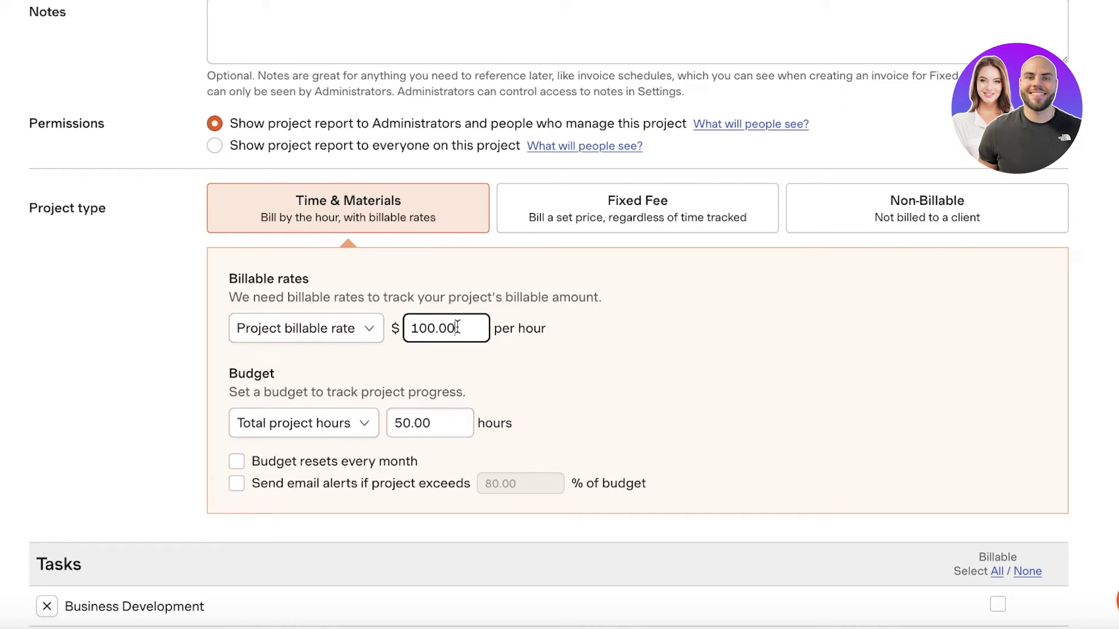
Settle on billing the project at each person's billable rate
{"action": "left_click", "coordinate": [374, 341]}
{"action": "left_click", "coordinate": [475, 333]}
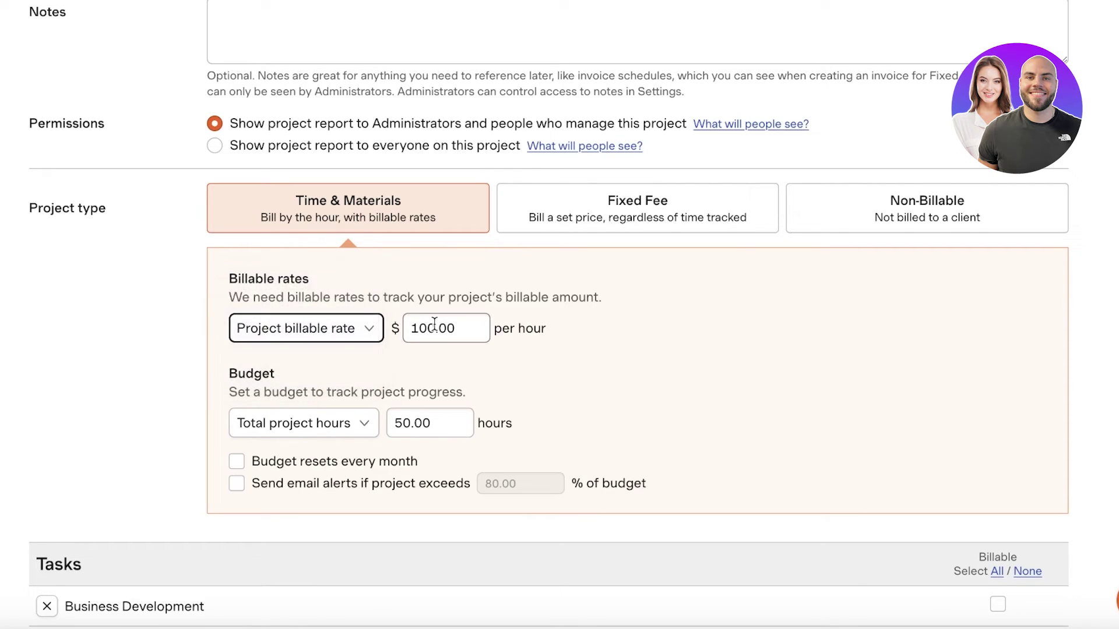
{"action": "left_click", "coordinate": [374, 325]}
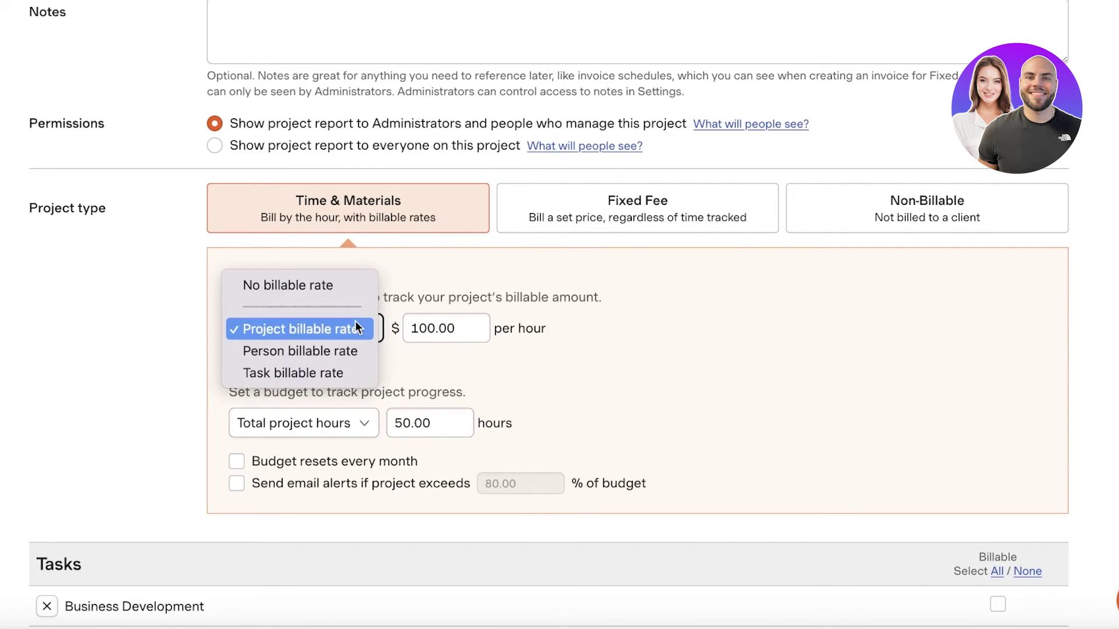
{"action": "left_click", "coordinate": [329, 346]}
{"action": "left_click", "coordinate": [341, 338]}
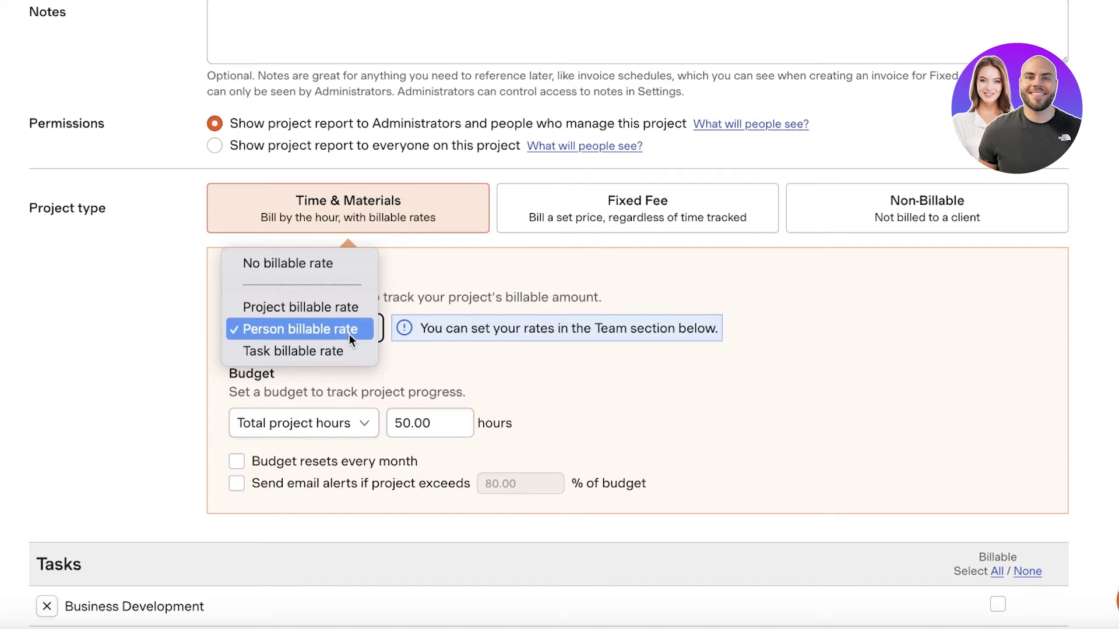
{"action": "left_click", "coordinate": [348, 334]}
{"action": "left_click", "coordinate": [296, 411]}
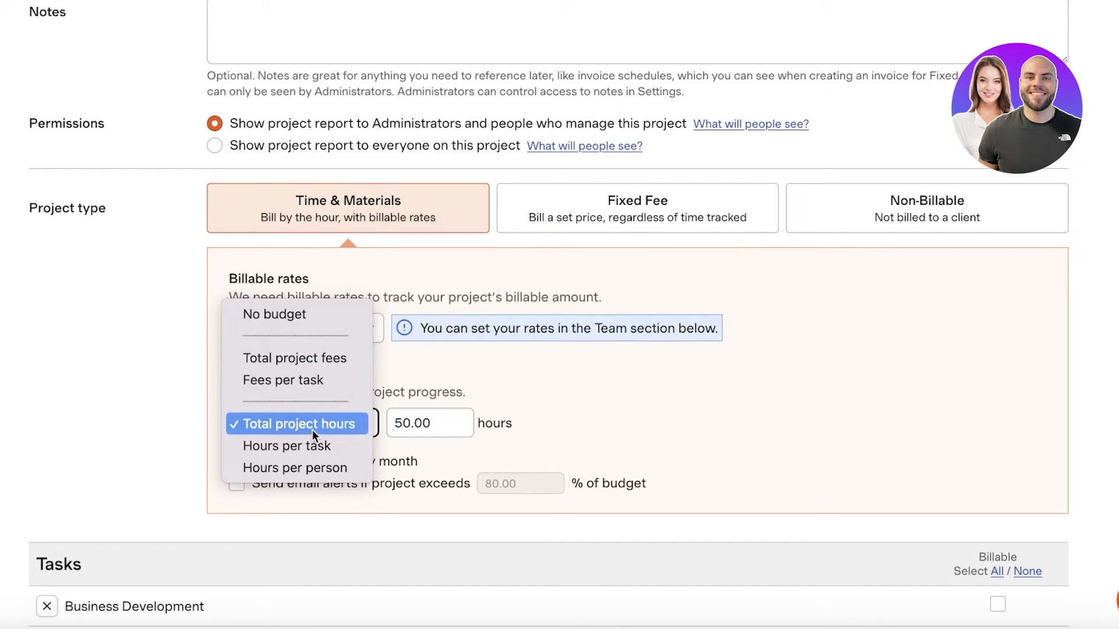
Budget $8000 in total project fees, resetting monthly, including expenses, with email alerts
{"action": "left_click", "coordinate": [310, 362]}
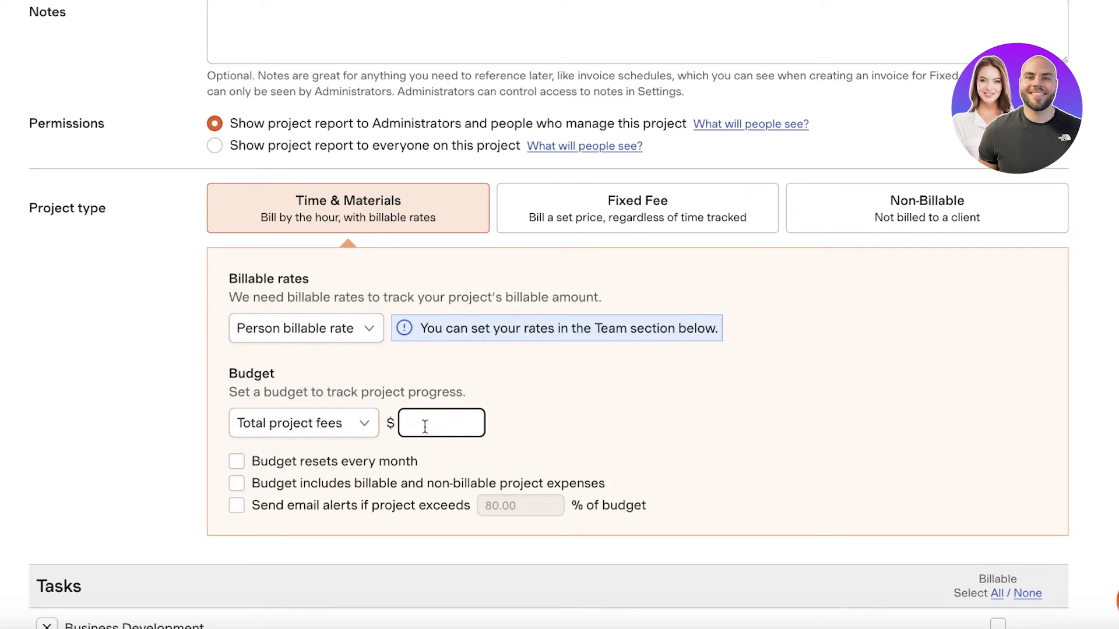
{"action": "type", "text": "1"}
{"action": "key", "text": "BackSpace"}
{"action": "type", "text": "8000"}
{"action": "left_click", "coordinate": [342, 460]}
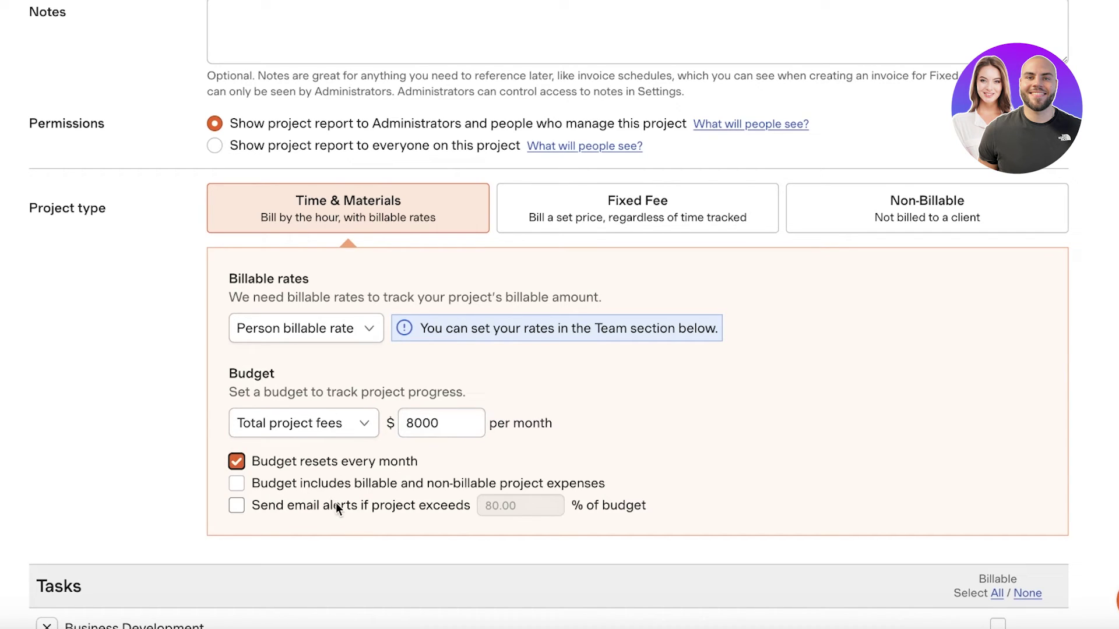
{"action": "left_click", "coordinate": [349, 482]}
{"action": "scroll", "coordinate": [324, 509], "scroll_direction": "down", "scroll_amount": 3}
{"action": "left_click", "coordinate": [346, 329]}
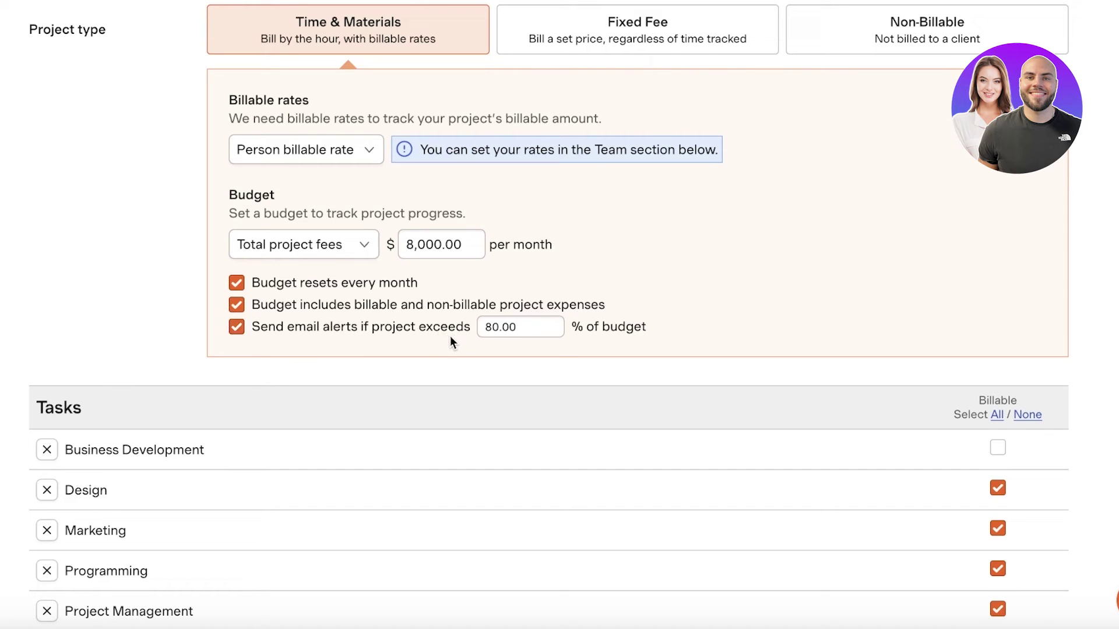
{"action": "scroll", "coordinate": [651, 319], "scroll_direction": "up", "scroll_amount": 3}
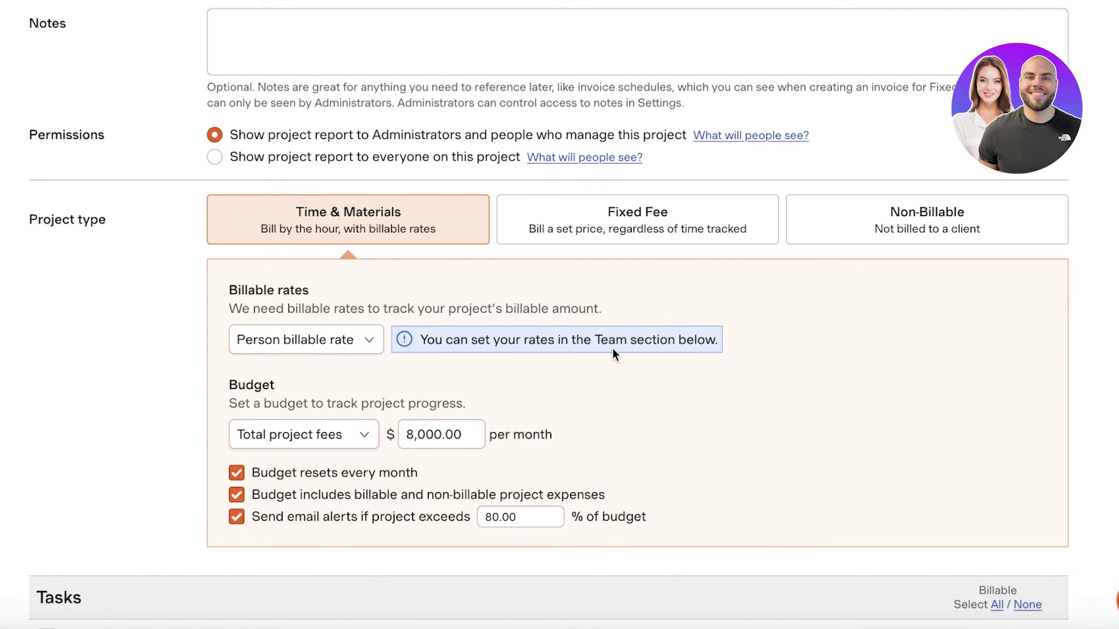
Delete Programming from the tasks, leaving Business Development, Design, Marketing and Project Management
{"action": "scroll", "coordinate": [606, 345], "scroll_direction": "down", "scroll_amount": 7}
{"action": "scroll", "coordinate": [562, 292], "scroll_direction": "up", "scroll_amount": 1}
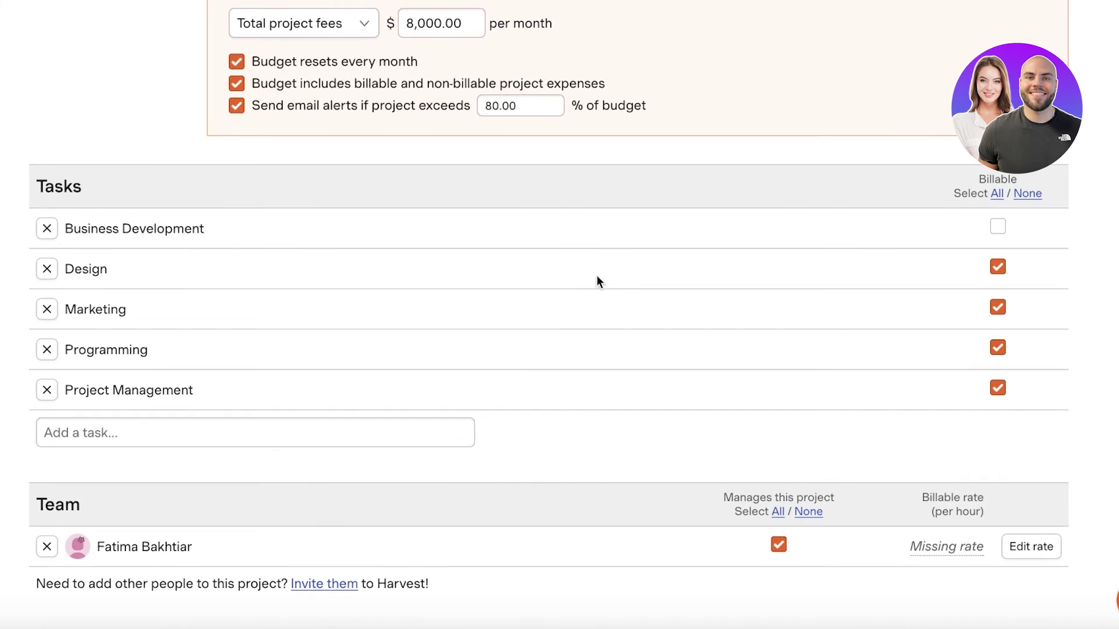
{"action": "scroll", "coordinate": [597, 283], "scroll_direction": "up", "scroll_amount": 3}
{"action": "scroll", "coordinate": [592, 284], "scroll_direction": "down", "scroll_amount": 6}
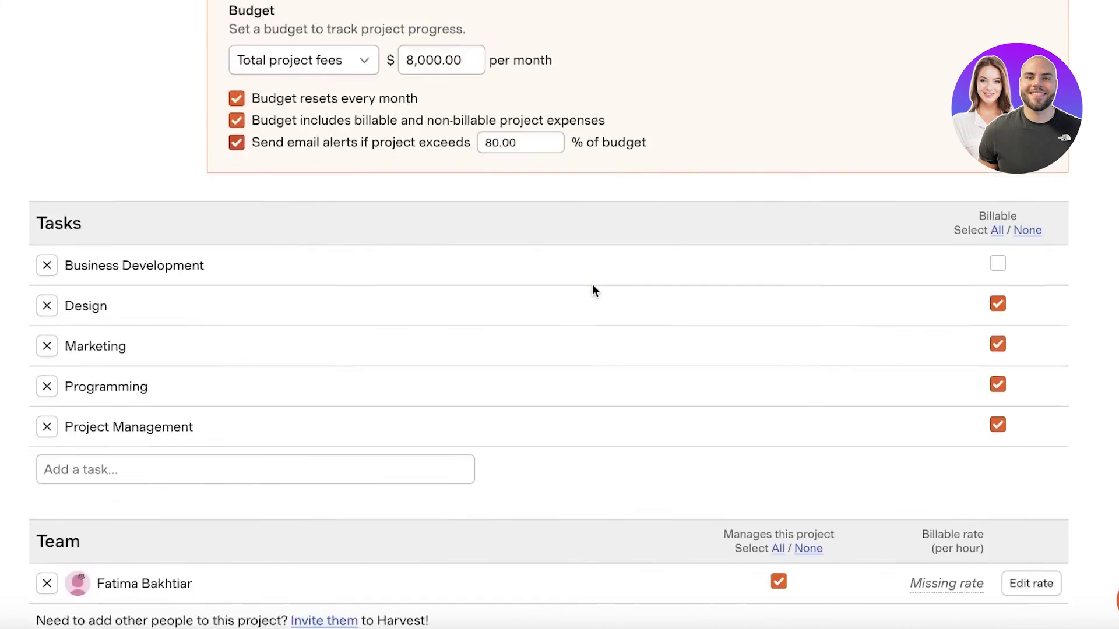
{"action": "left_click", "coordinate": [306, 274]}
{"action": "left_click", "coordinate": [586, 290]}
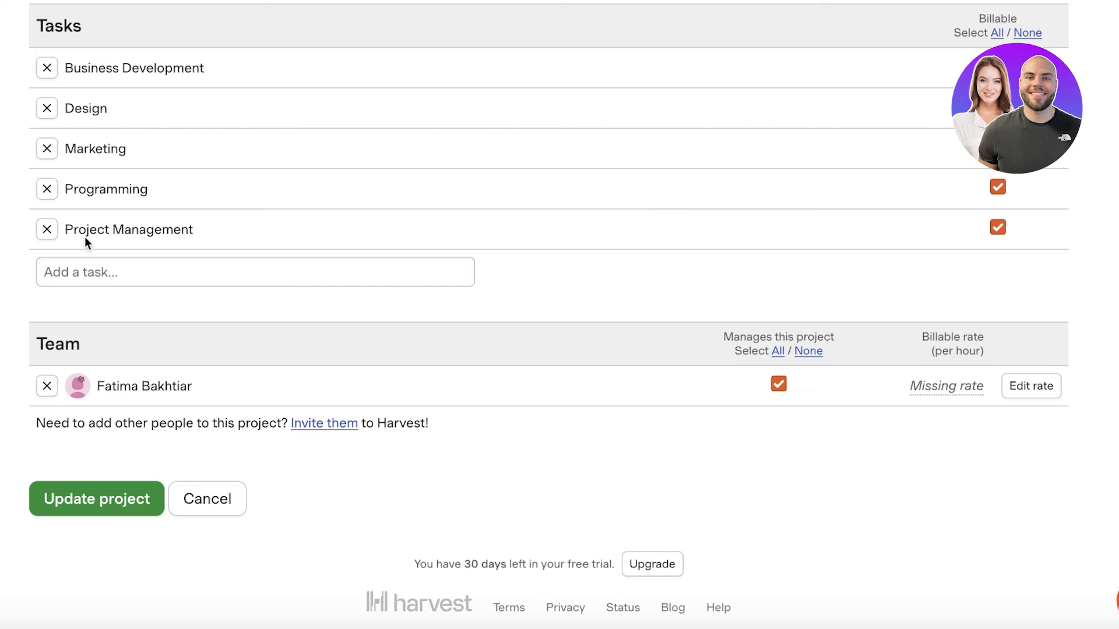
{"action": "left_click", "coordinate": [46, 189]}
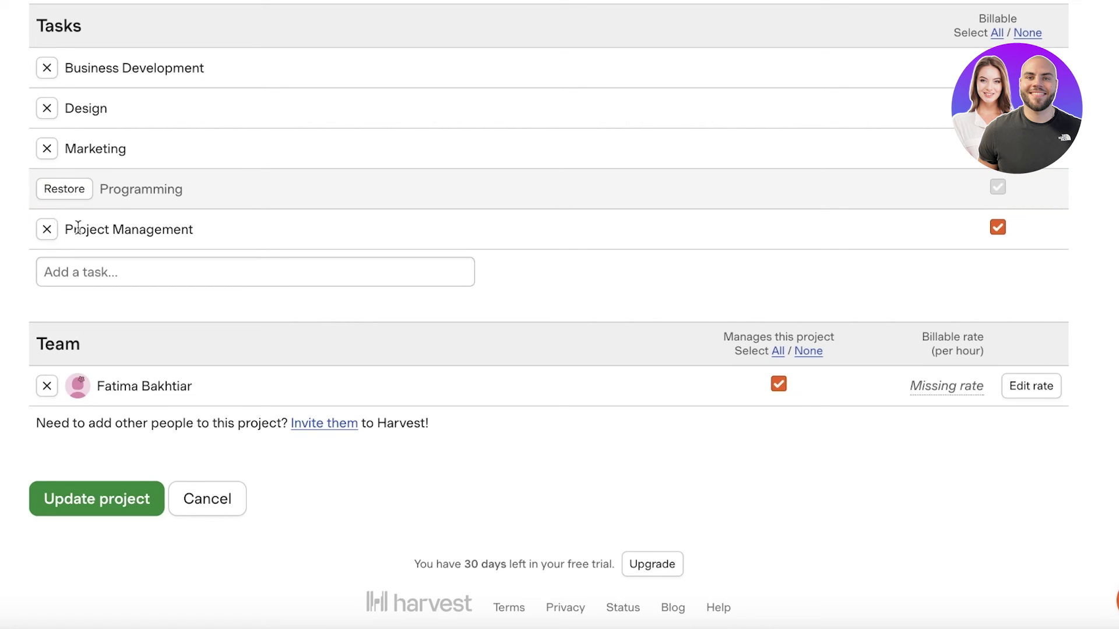
{"action": "left_click", "coordinate": [133, 273]}
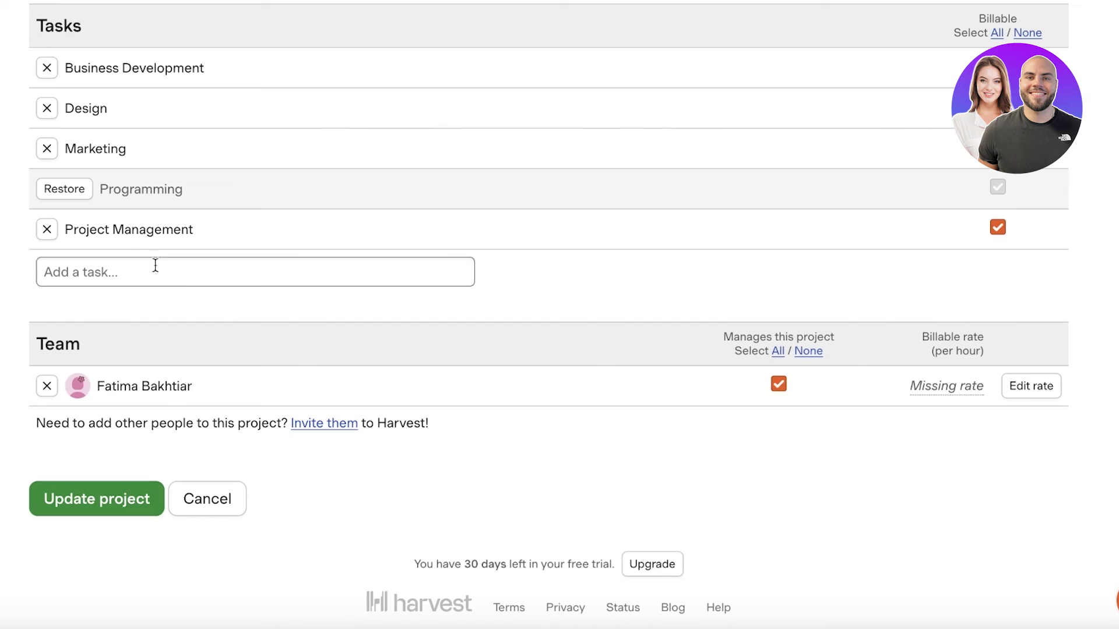
Update the project, saving anyway despite the missing-rates warning, and check the $7,350.00 remaining budget
{"action": "left_click", "coordinate": [161, 511]}
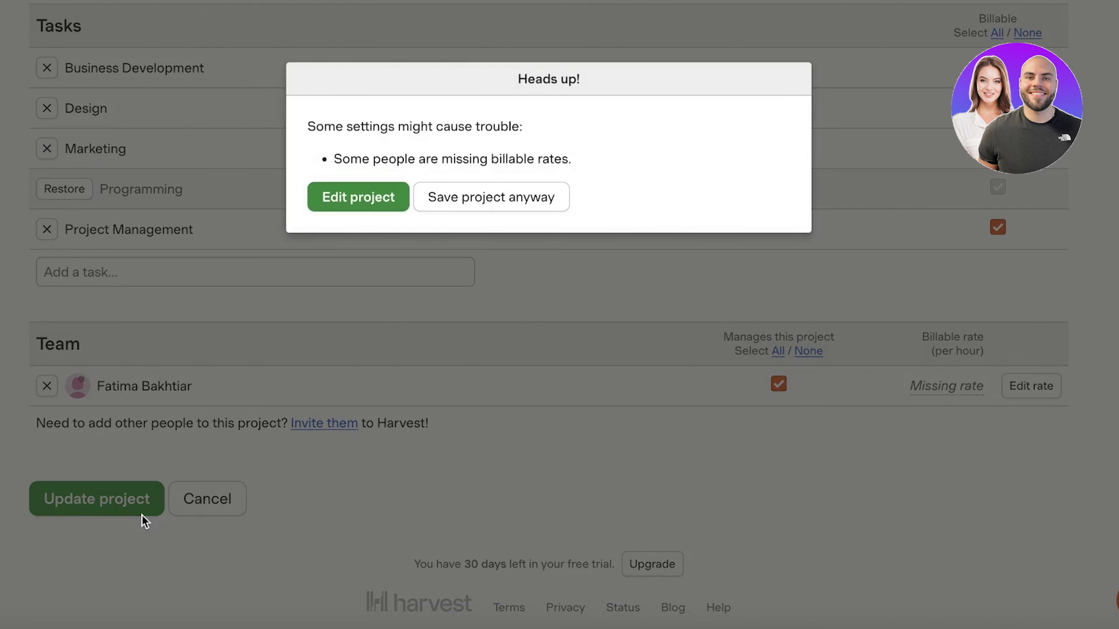
{"action": "left_click", "coordinate": [379, 205]}
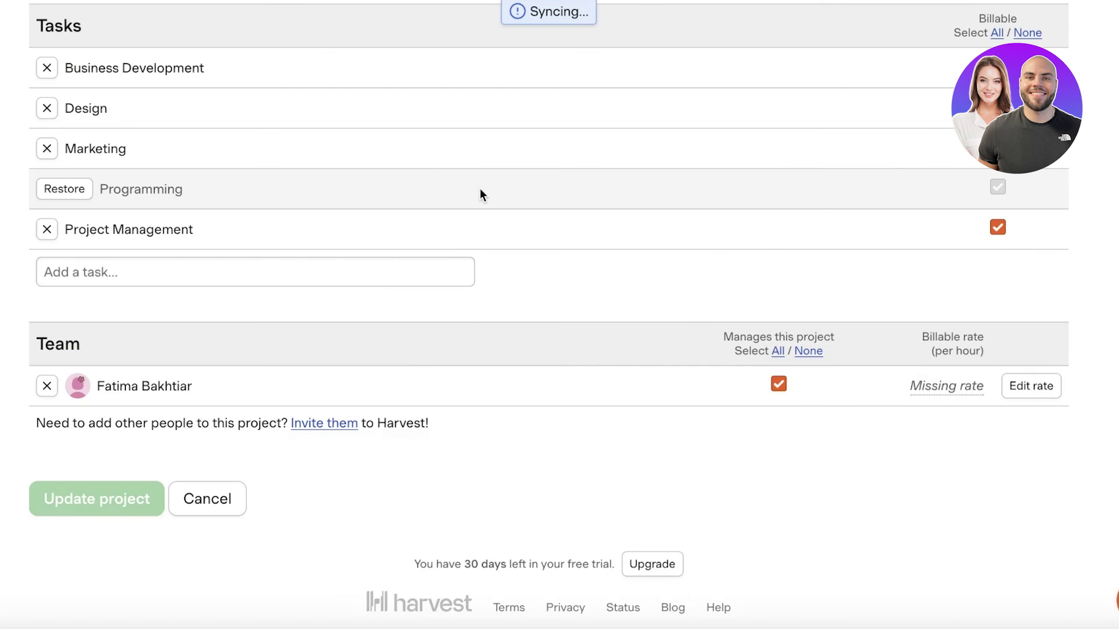
{"action": "scroll", "coordinate": [340, 287], "scroll_direction": "down", "scroll_amount": 9}
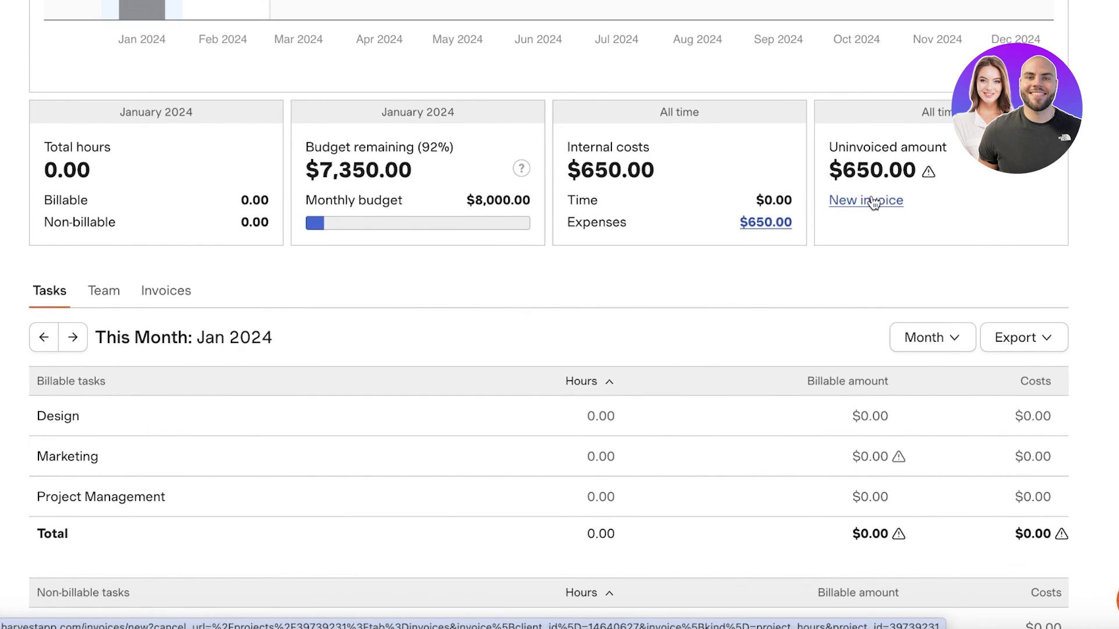
{"action": "scroll", "coordinate": [886, 204], "scroll_direction": "up", "scroll_amount": 9}
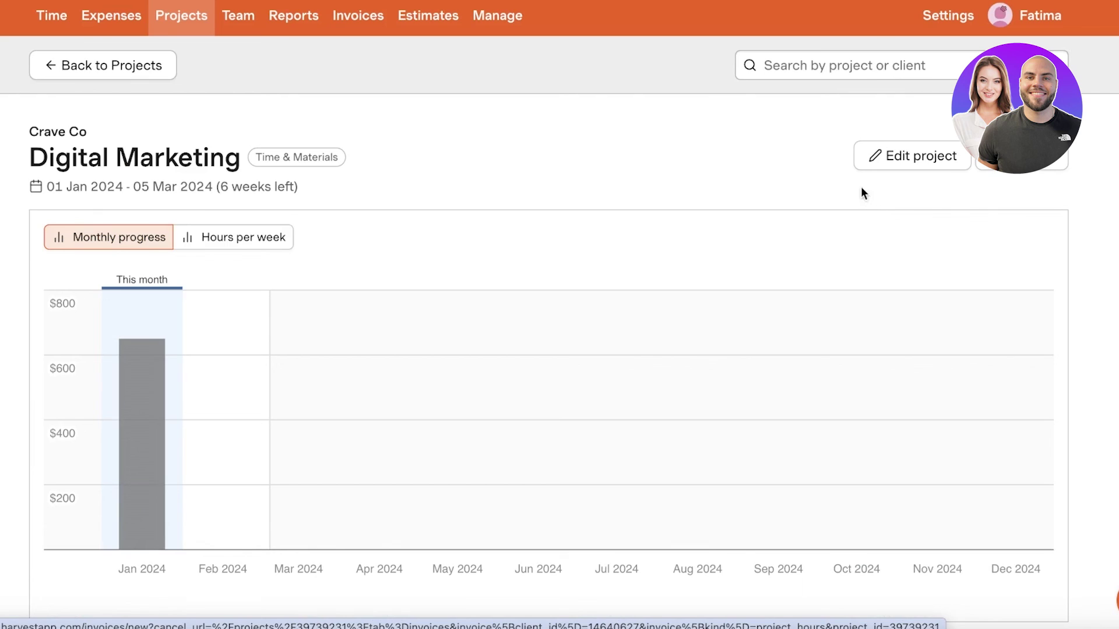
Go back to the Time section's Saturday 20 Jan timesheet
{"action": "left_click", "coordinate": [44, 31]}
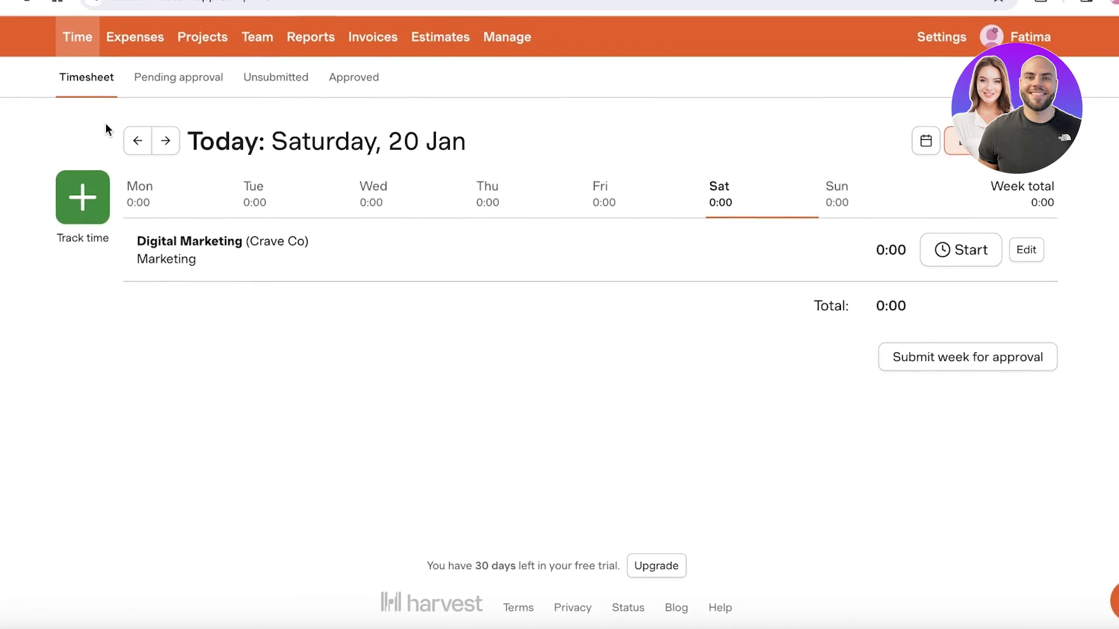